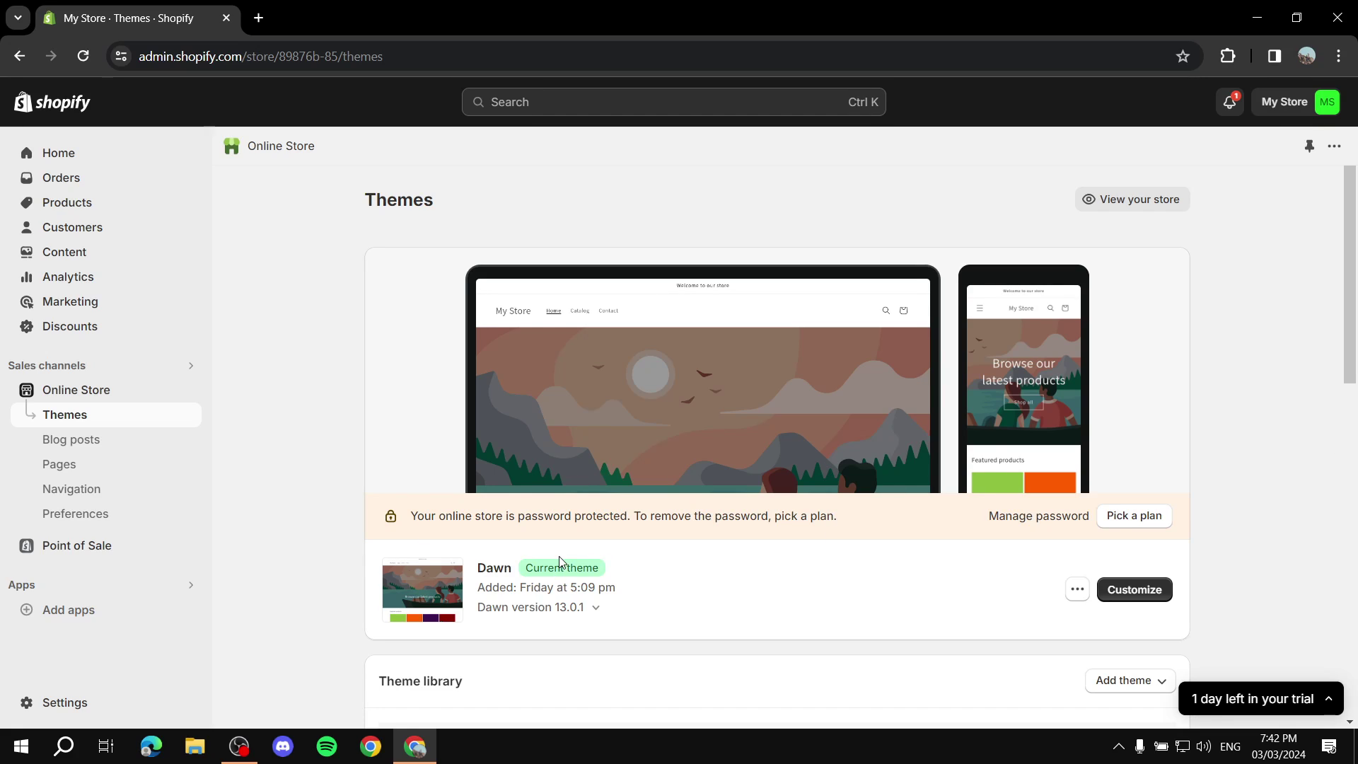
Scroll the Themes page down to the Dawn 13.0.1 theme card and the theme library.
scroll(792, 565, down, 1)
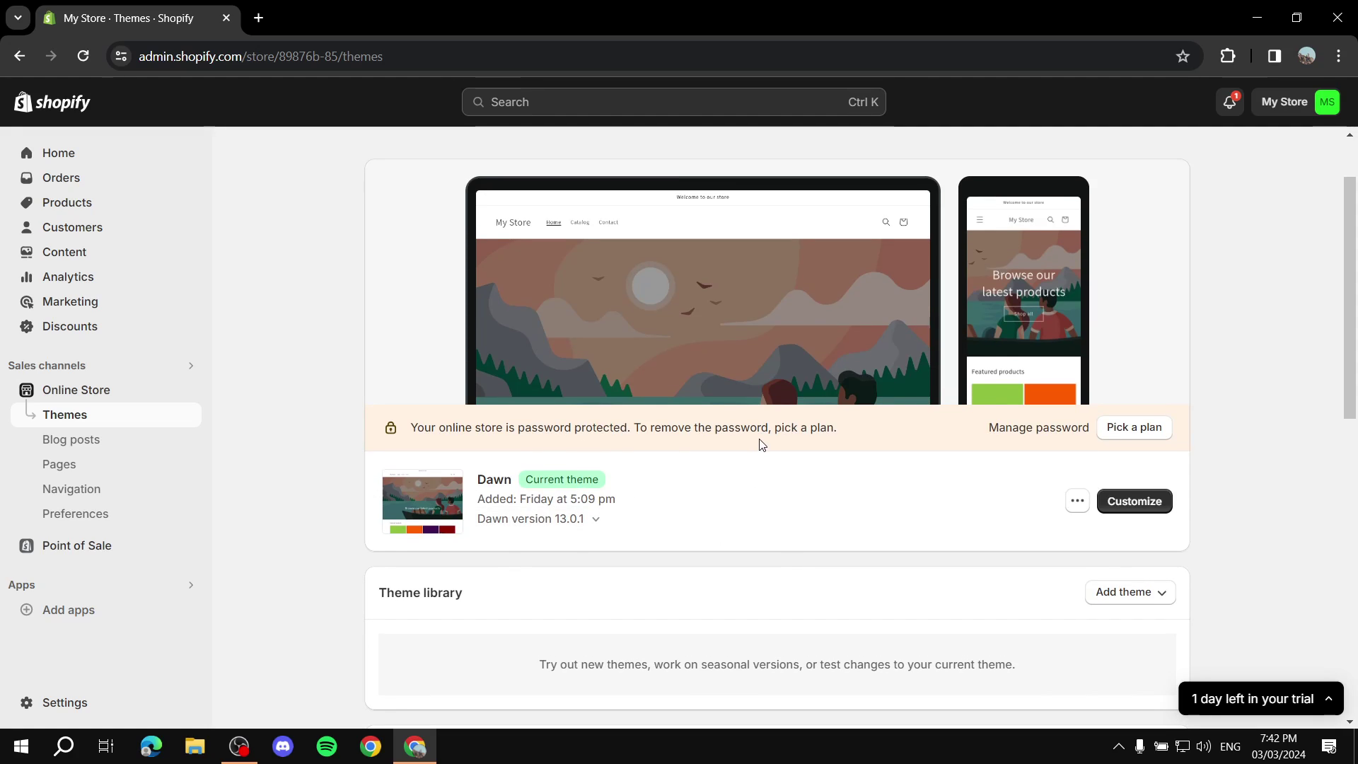
click(1108, 502)
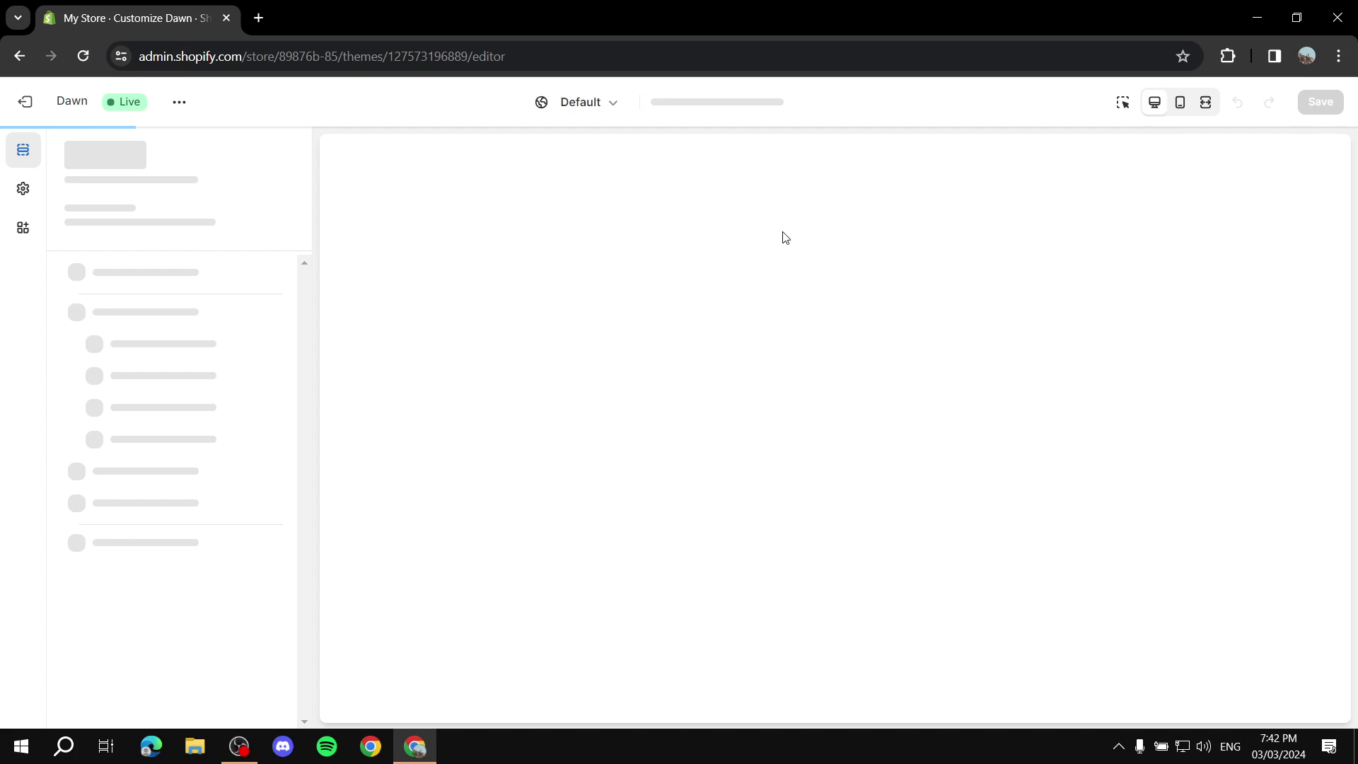
scroll(919, 439, down, 10)
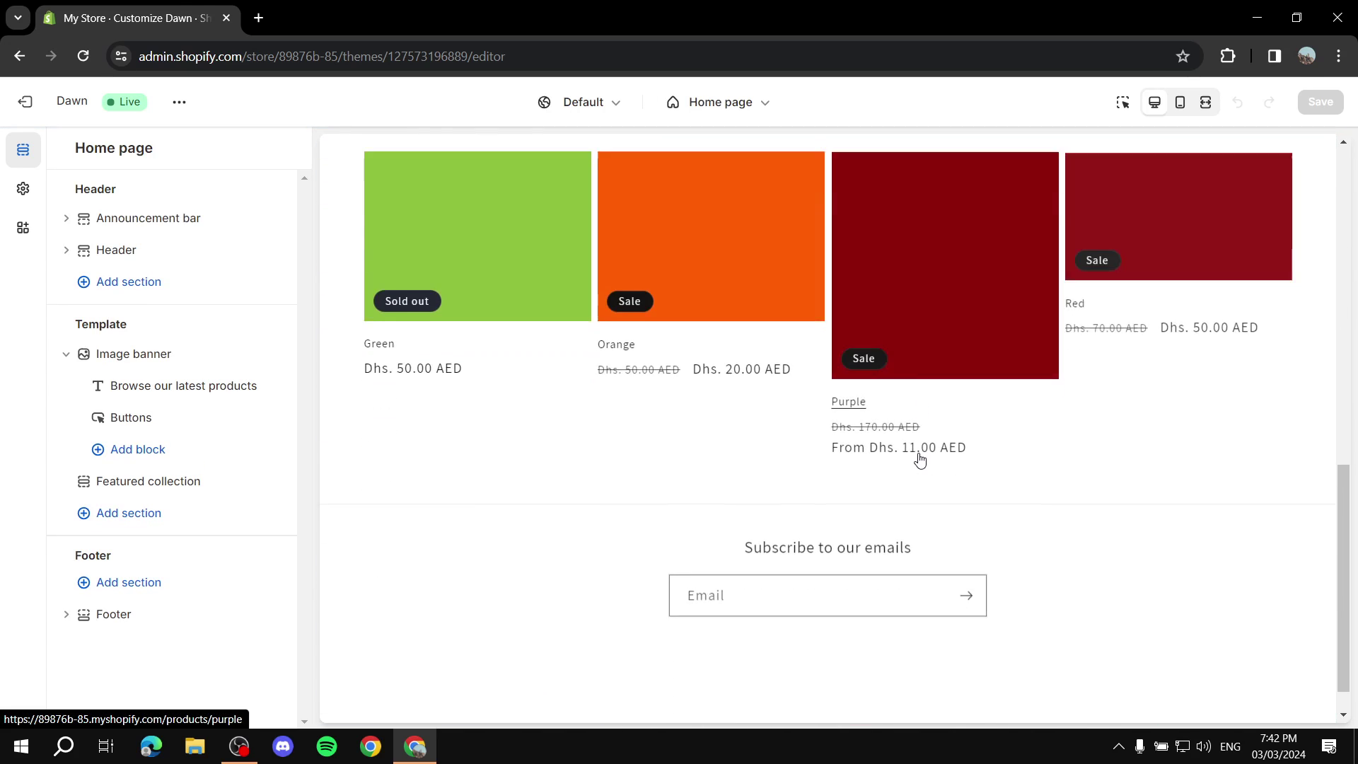
scroll(919, 459, down, 1)
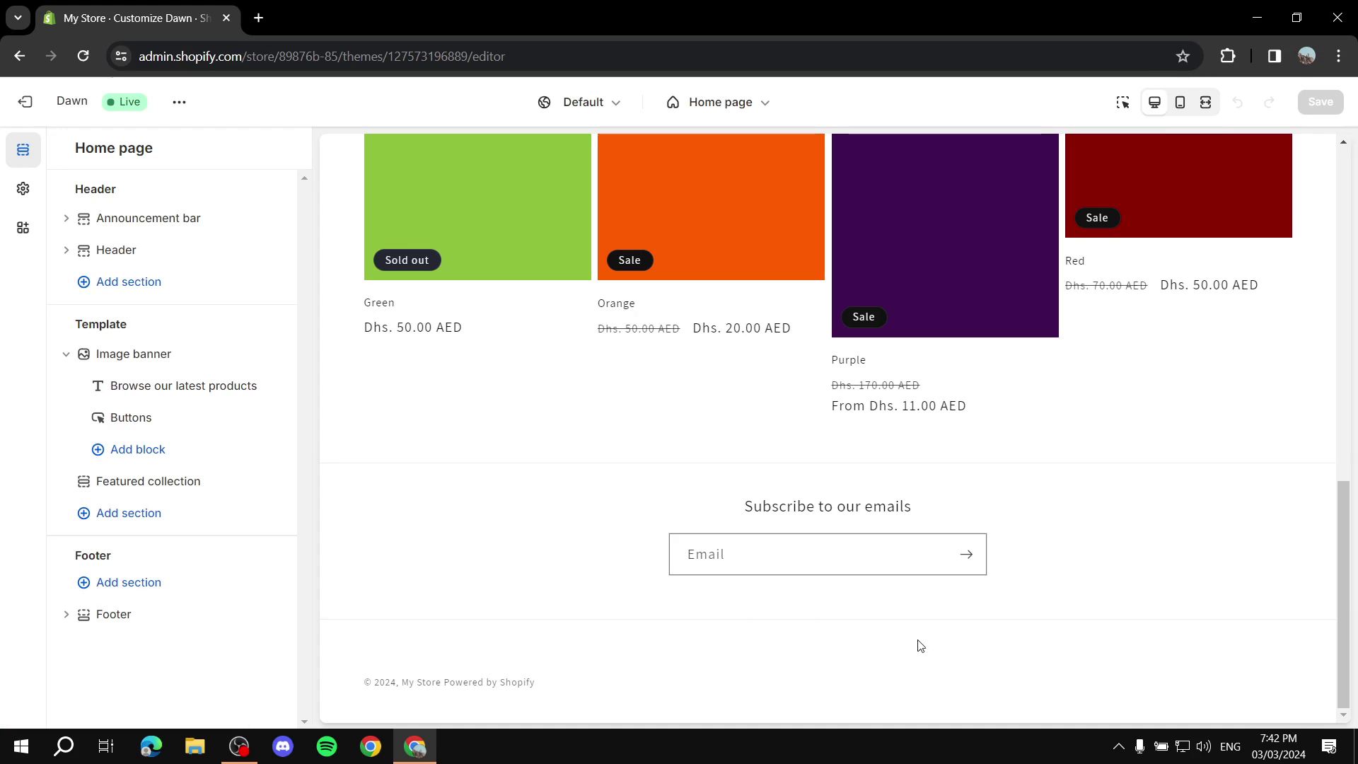
click(162, 627)
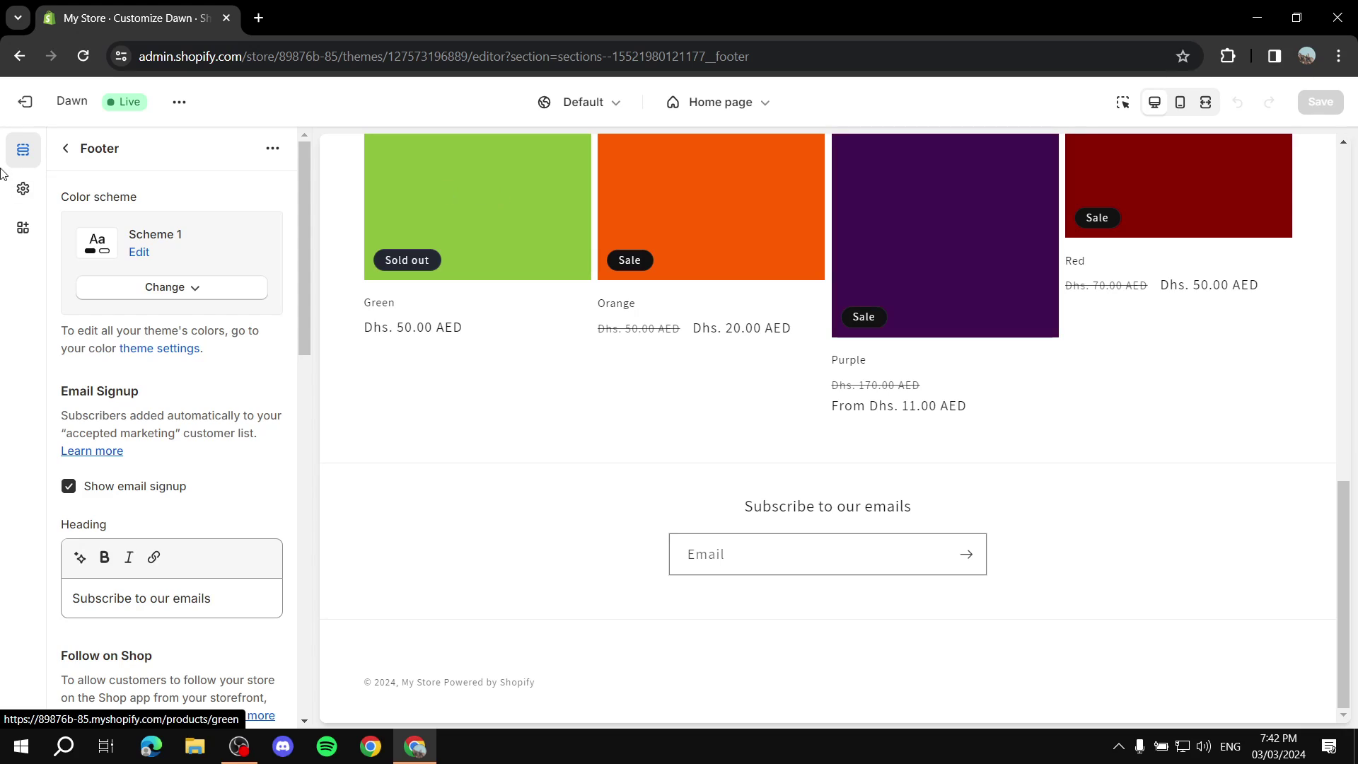
click(31, 101)
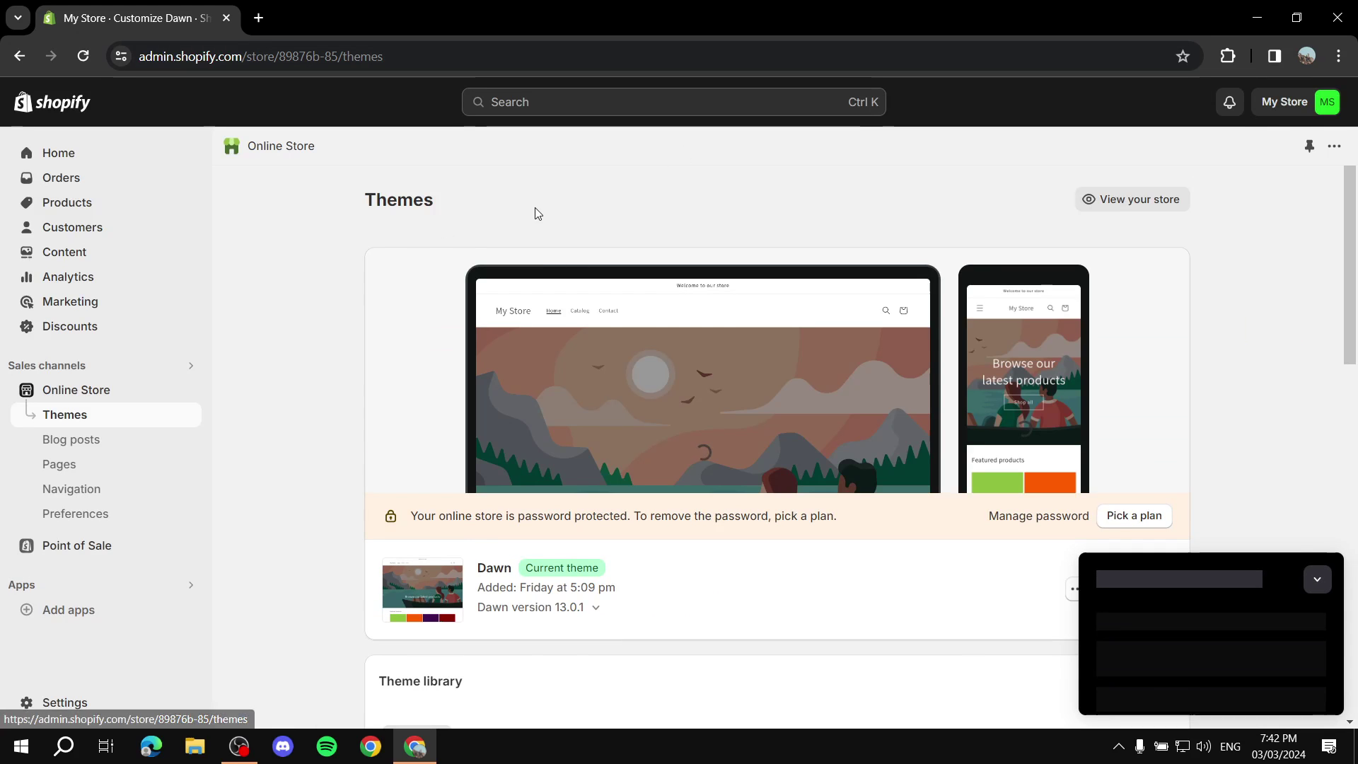
Dismiss the trial popup and open a blank new-menu form from the Navigation page.
click(1316, 578)
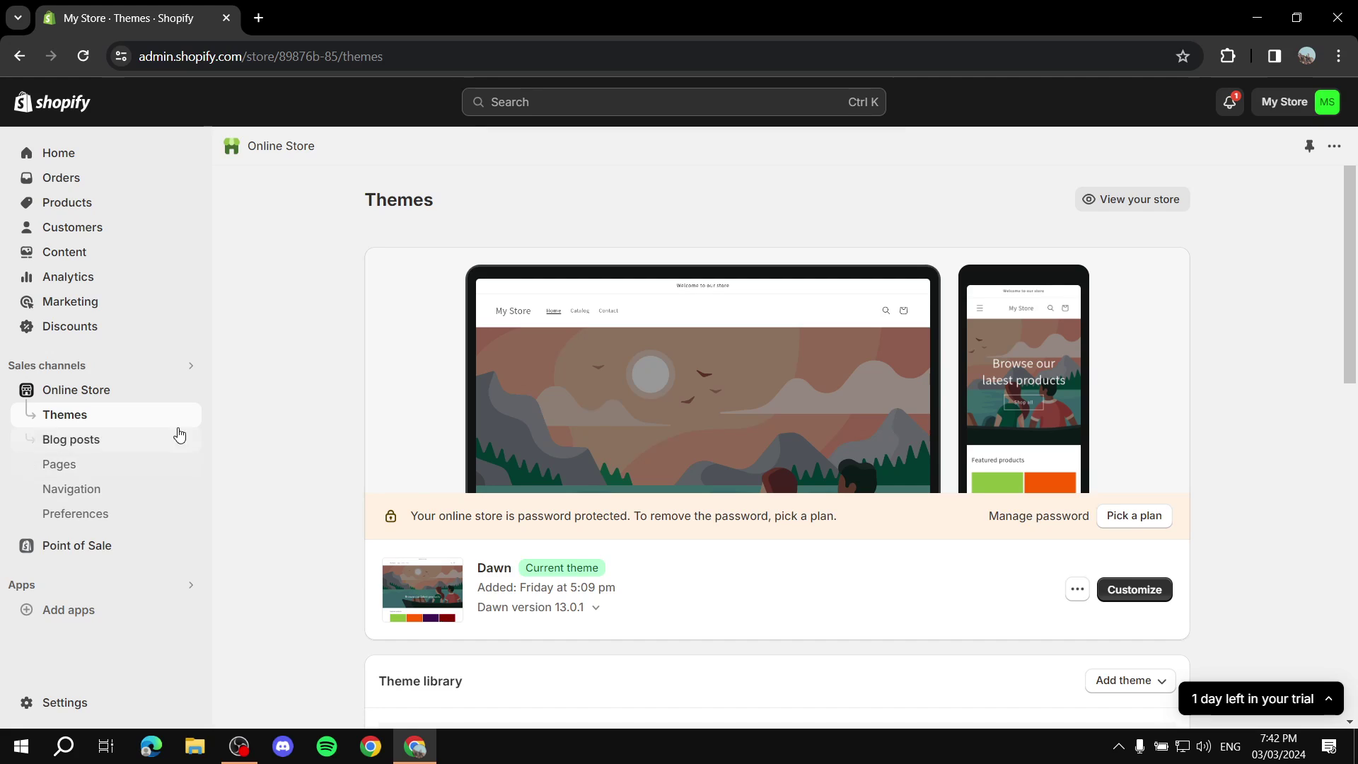
click(92, 498)
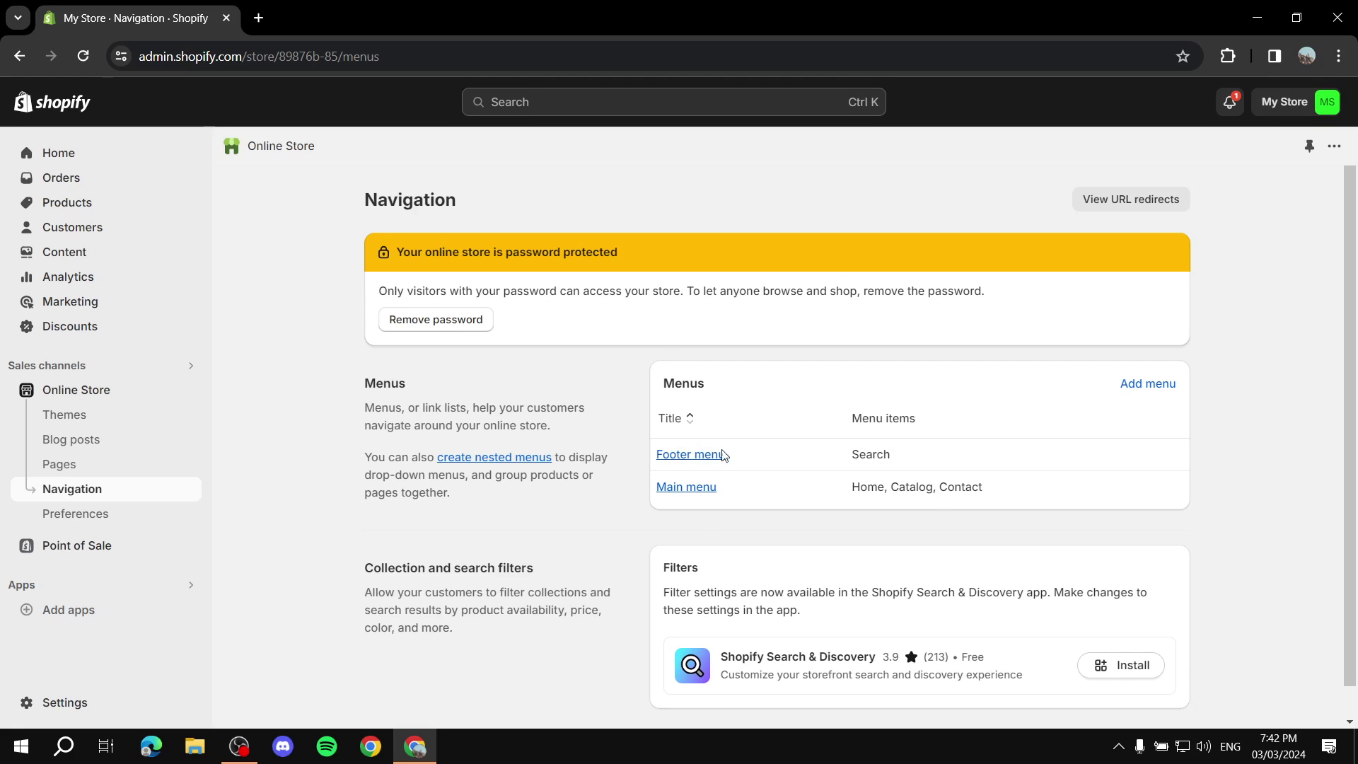
click(44, 394)
click(79, 487)
click(1134, 385)
click(1147, 383)
click(606, 280)
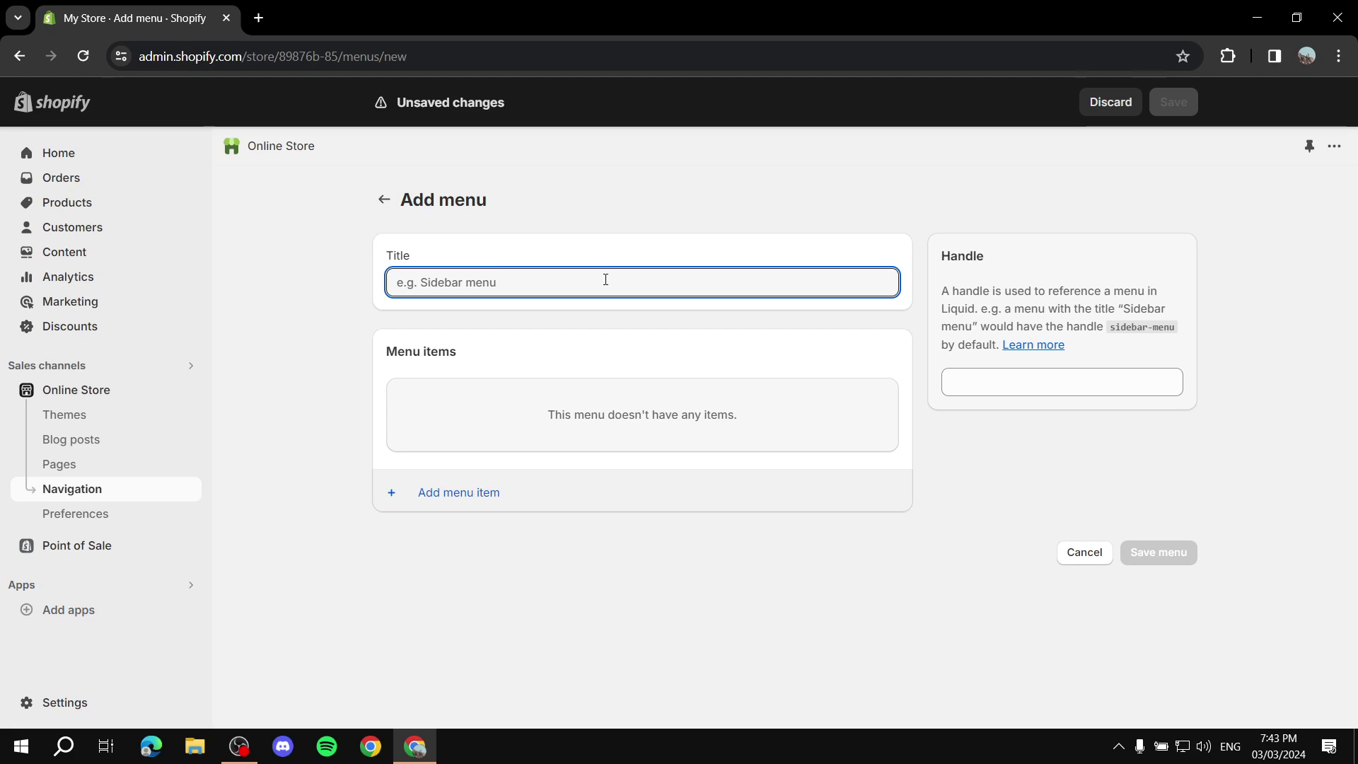
Title the new menu 'Footer Quick Links' and start adding its first item.
text(Footer Quick Links)
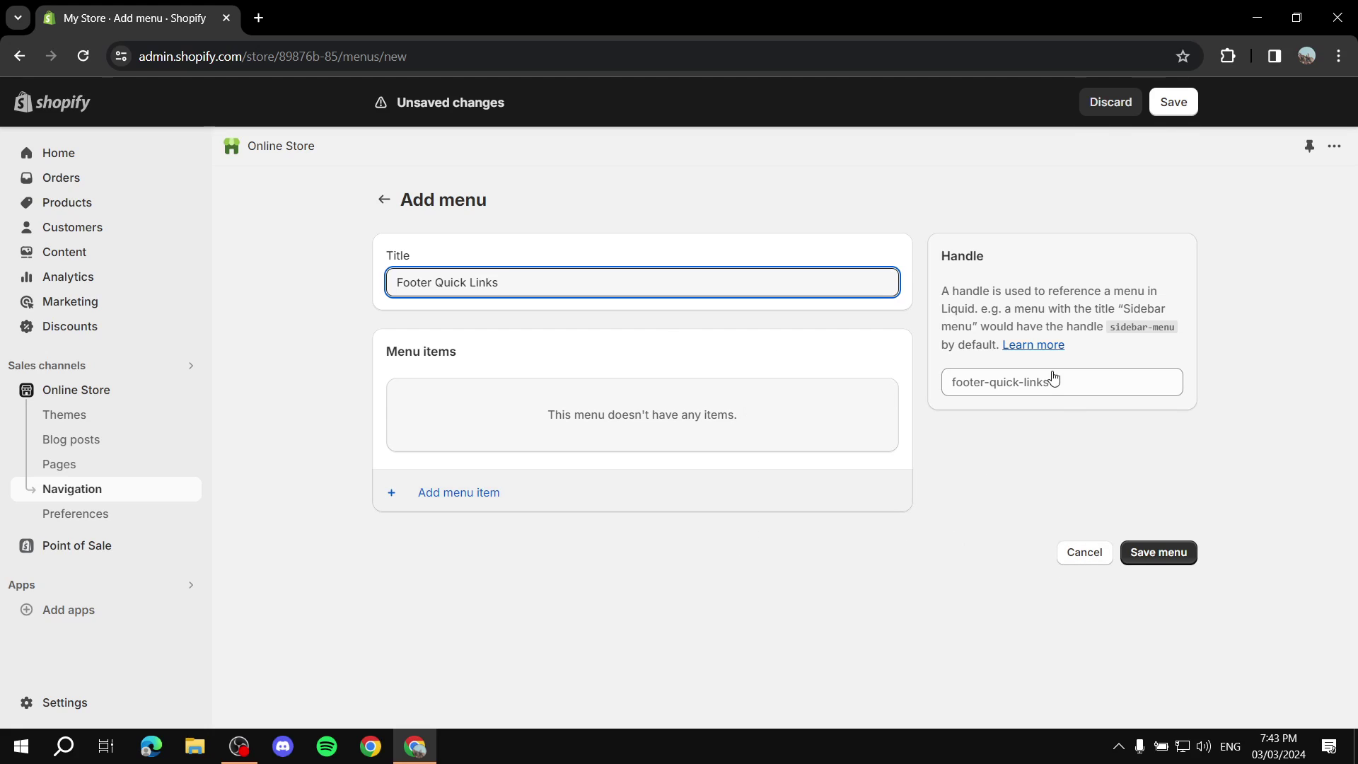
click(457, 502)
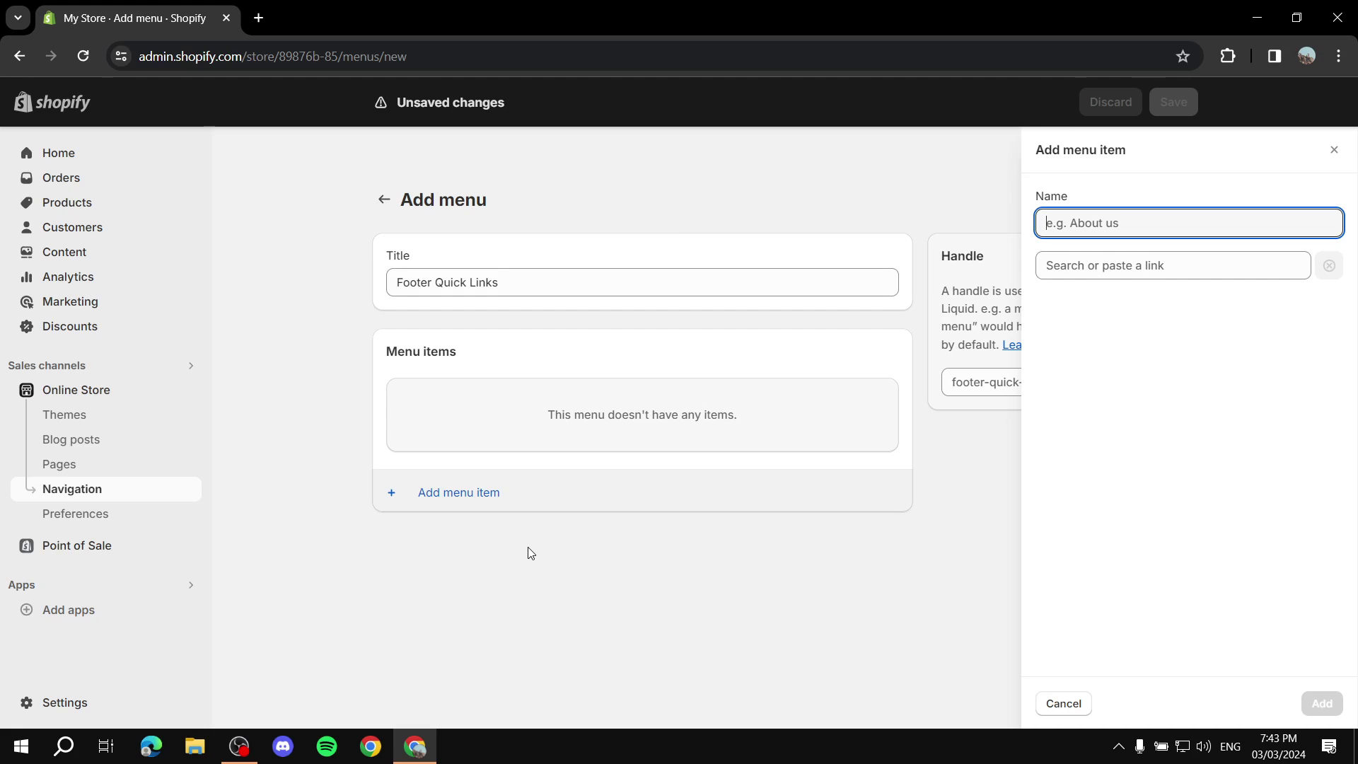
Add a 'Contact Us' menu item linked to the Contact page.
click(1079, 272)
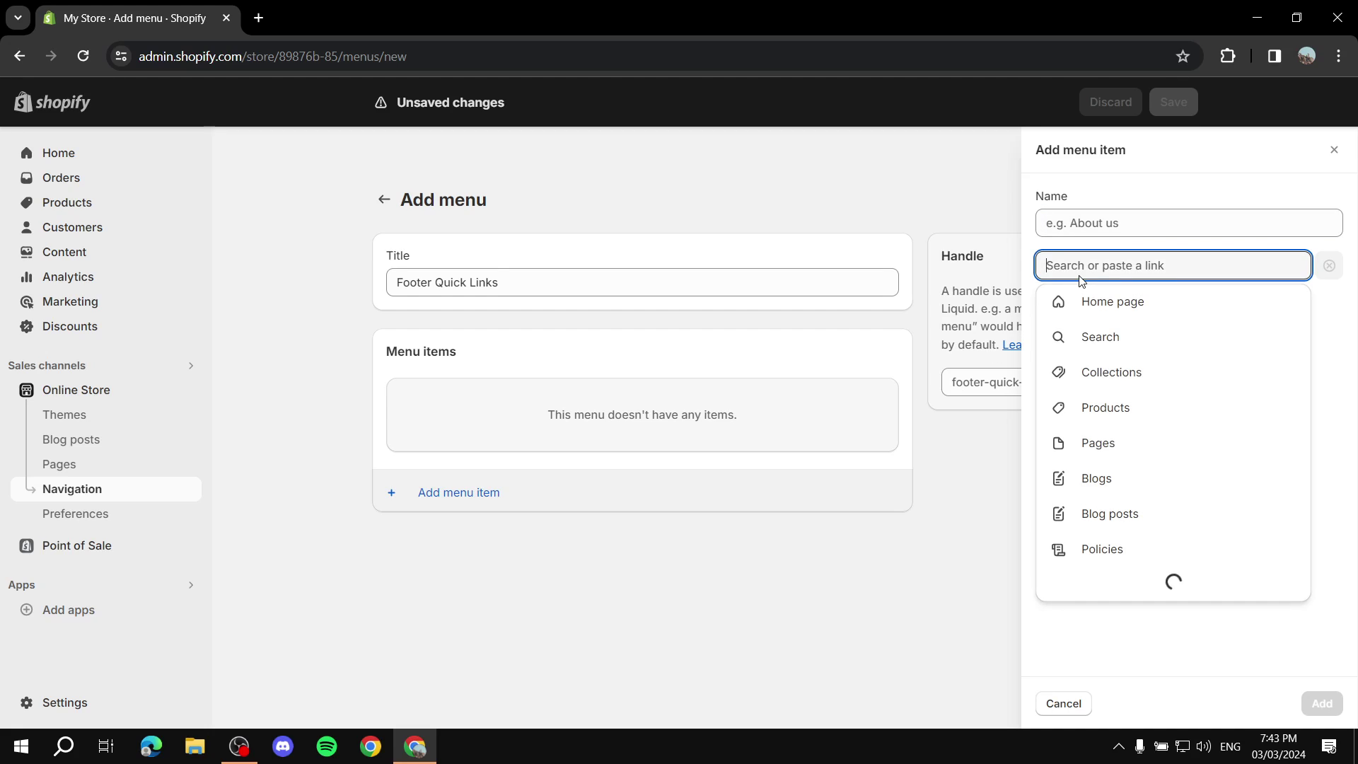
click(1121, 442)
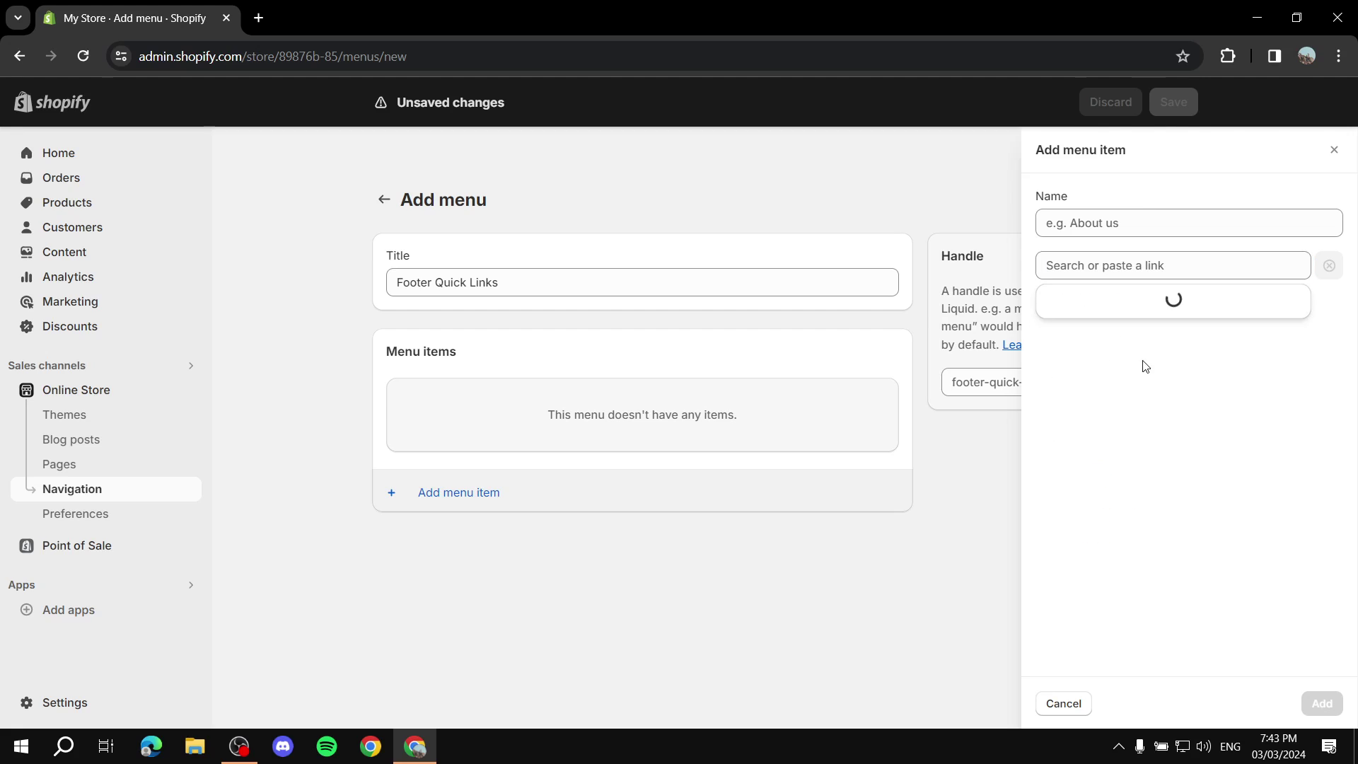
click(1099, 347)
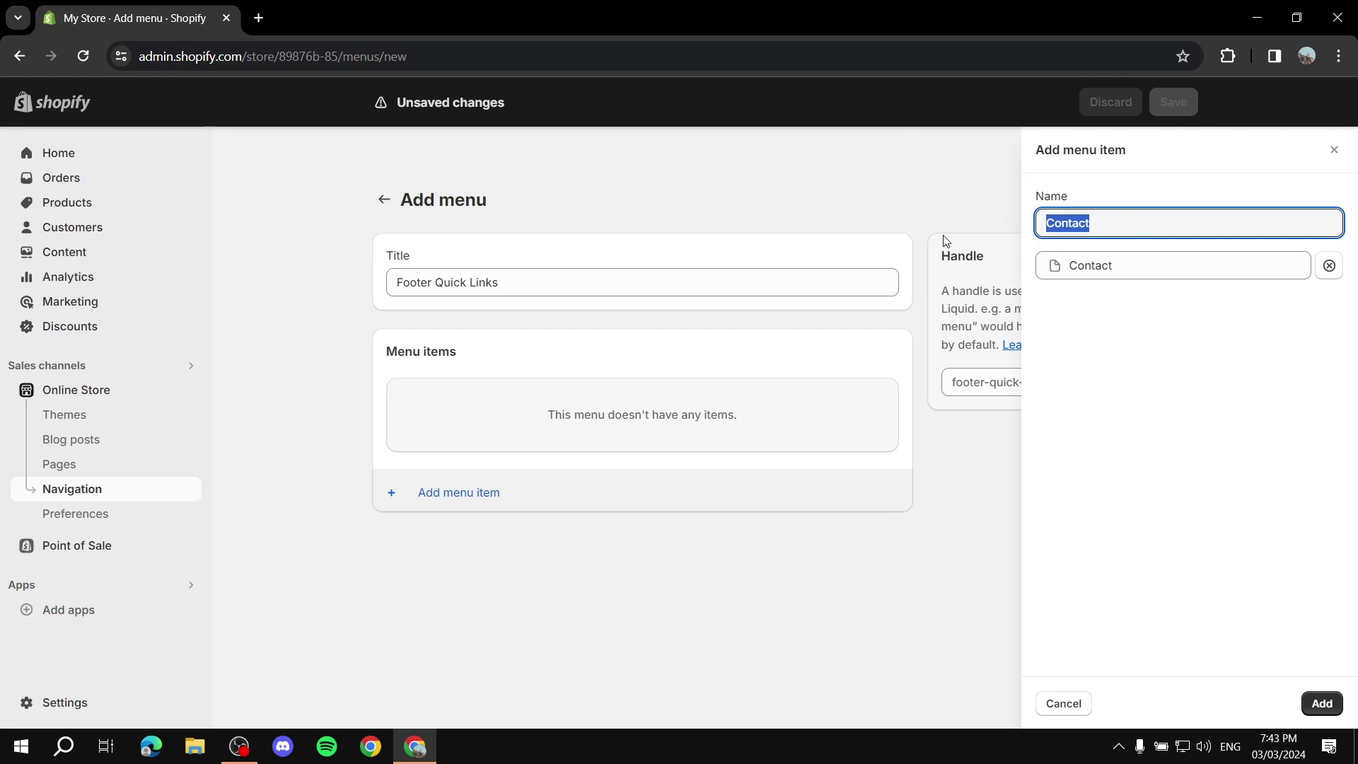
click(1152, 220)
text(US)
click(1321, 703)
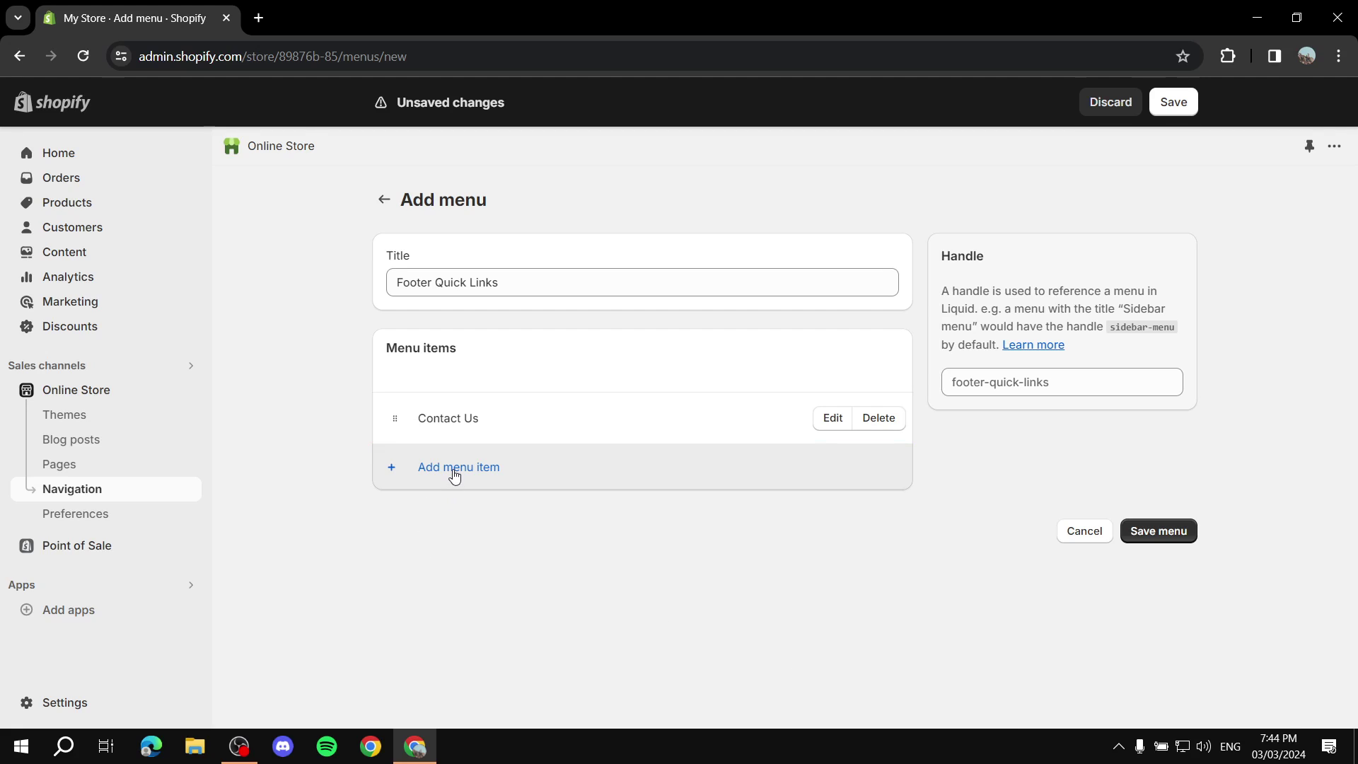
Add 'Red' and 'Green' menu items linked to the Red and Green products.
click(454, 468)
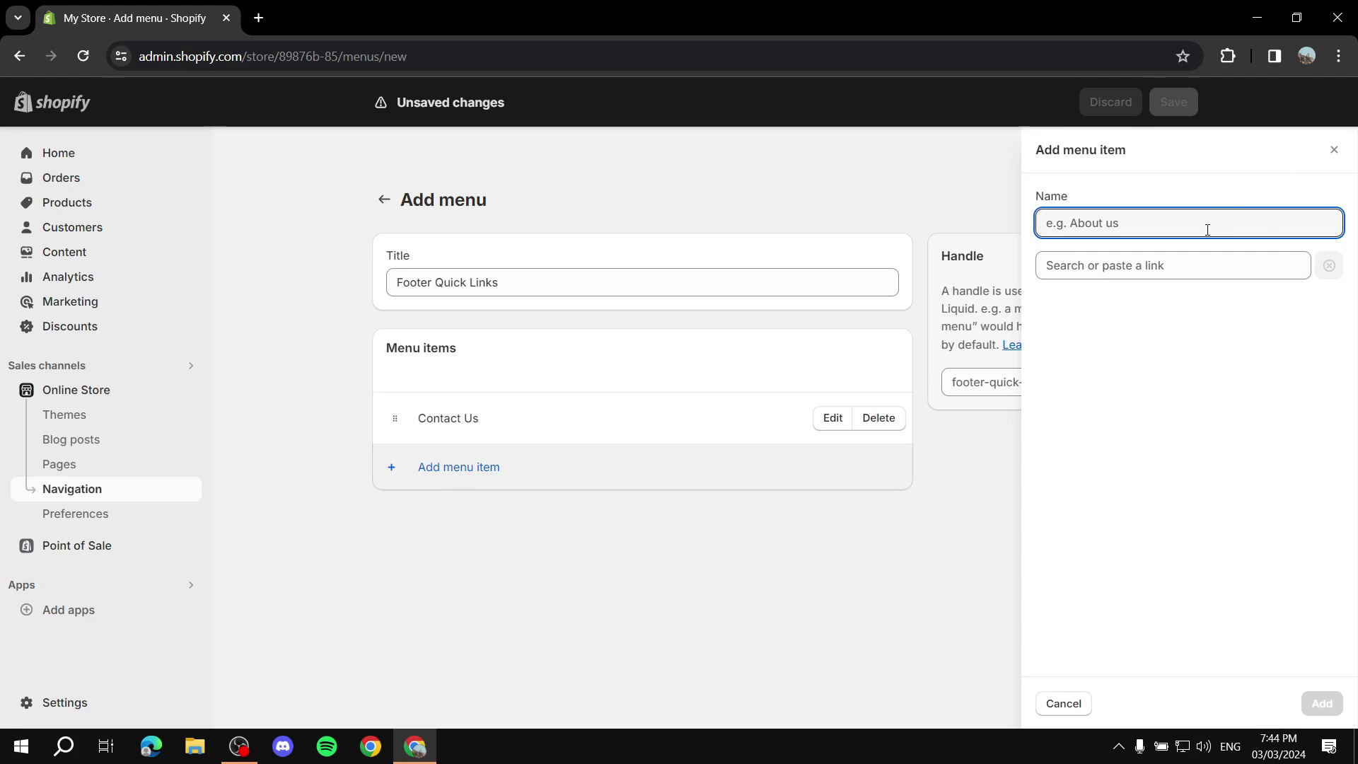
text(Red)
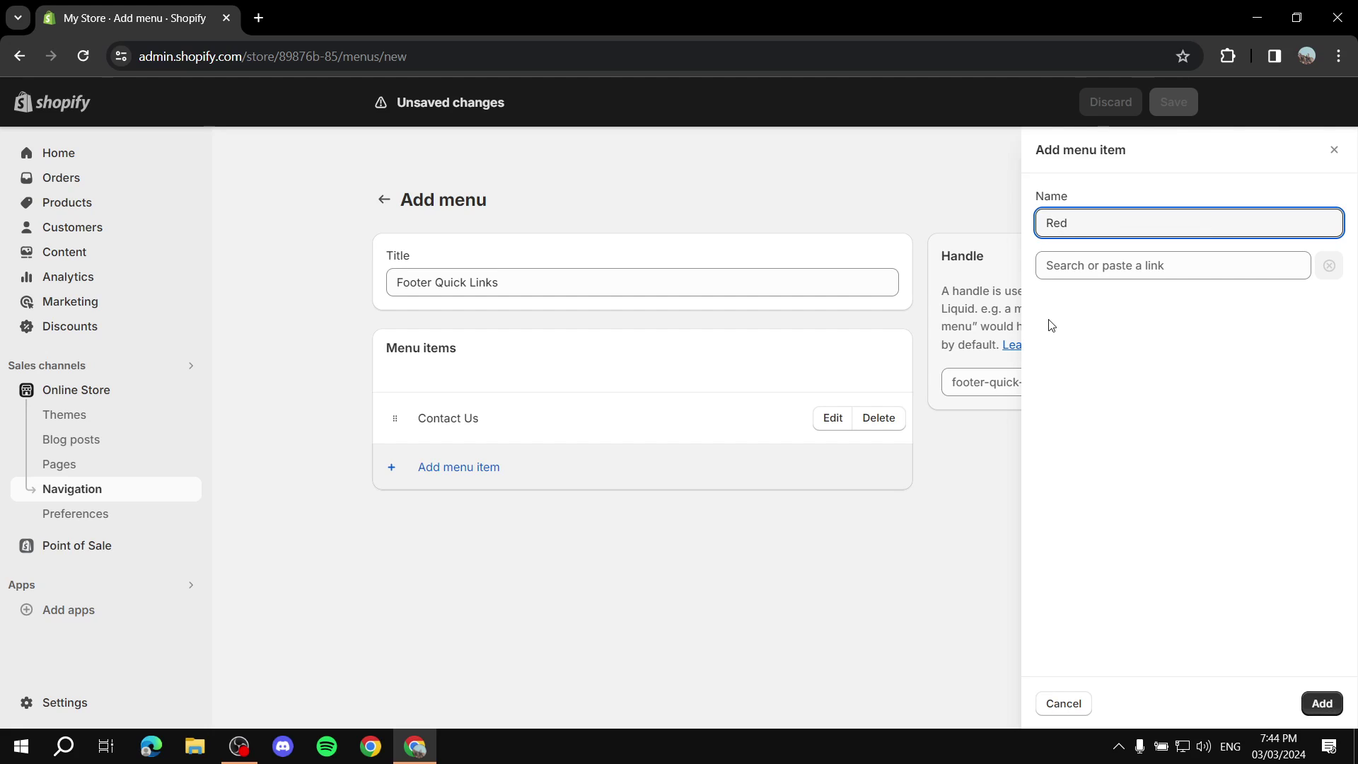
click(1107, 277)
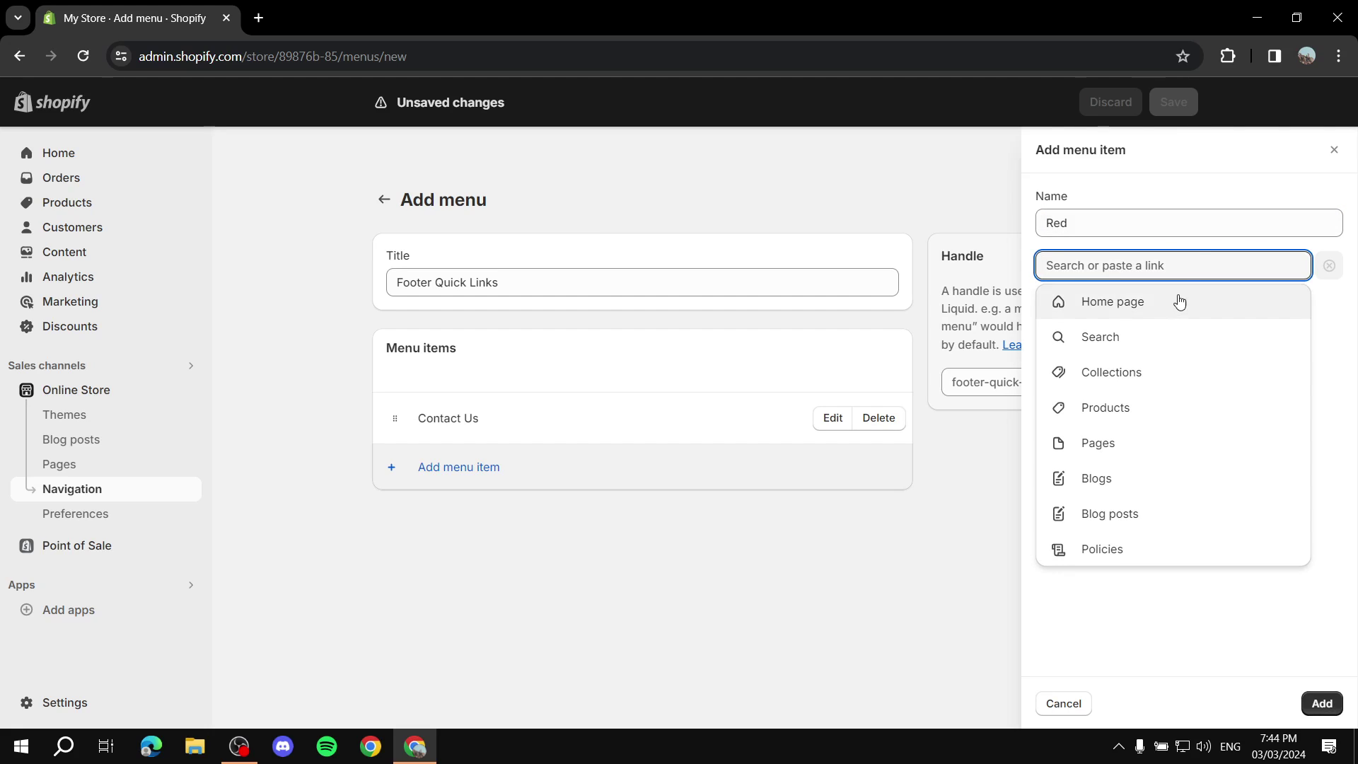
click(1120, 412)
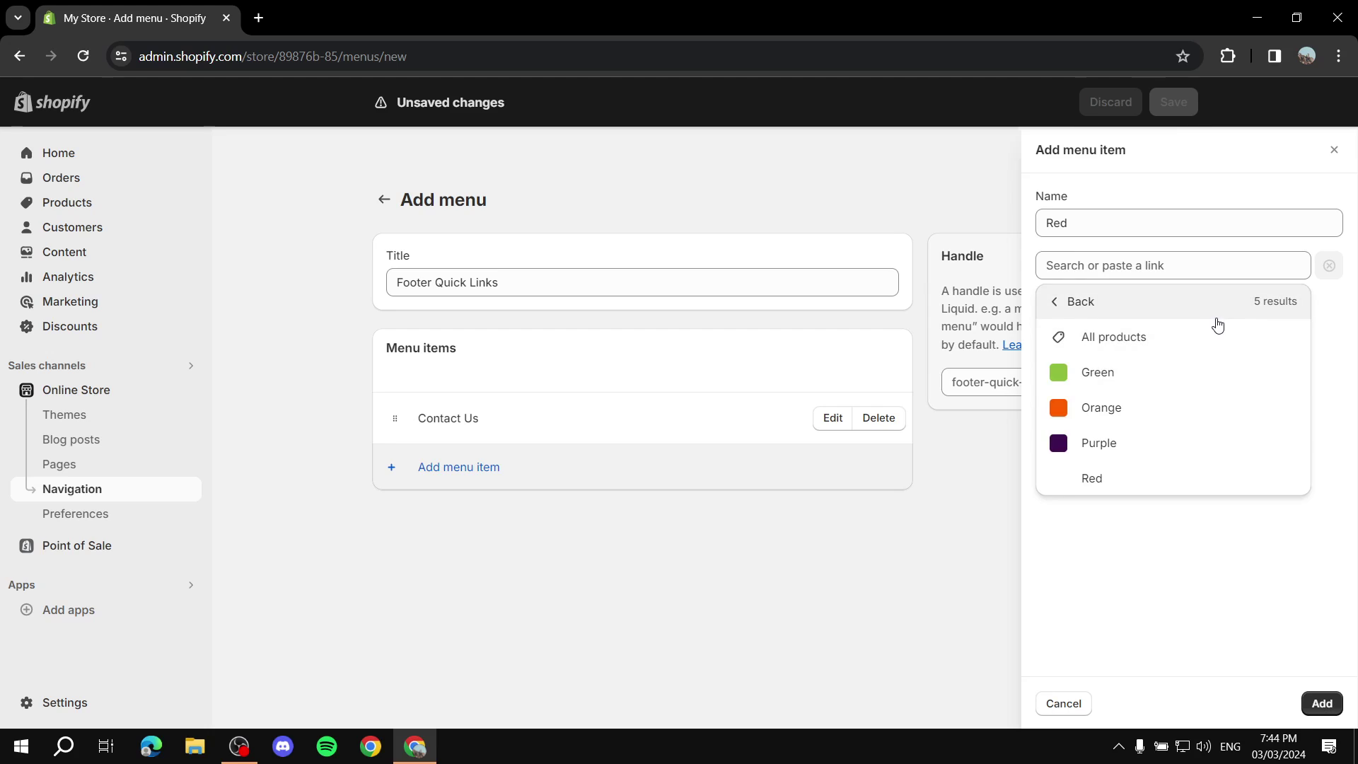
click(1092, 479)
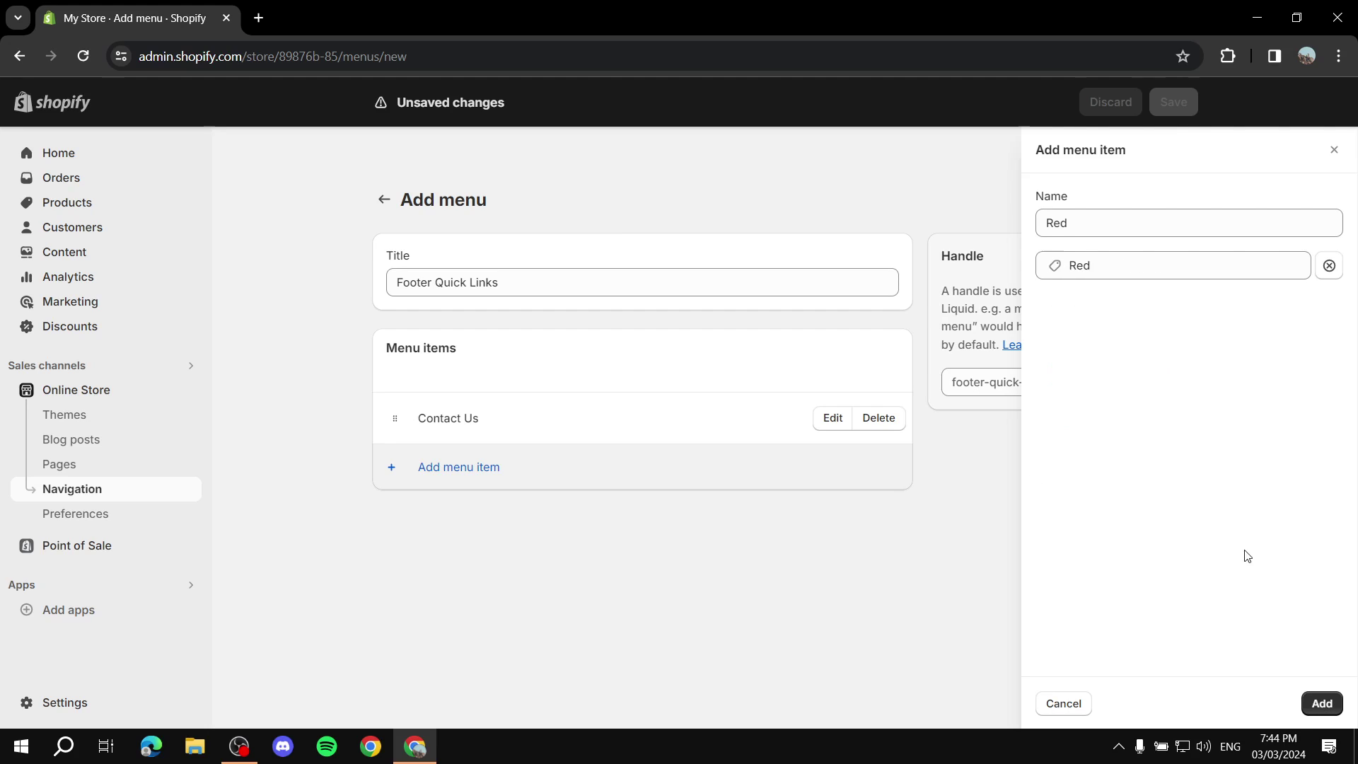
click(1320, 714)
click(417, 527)
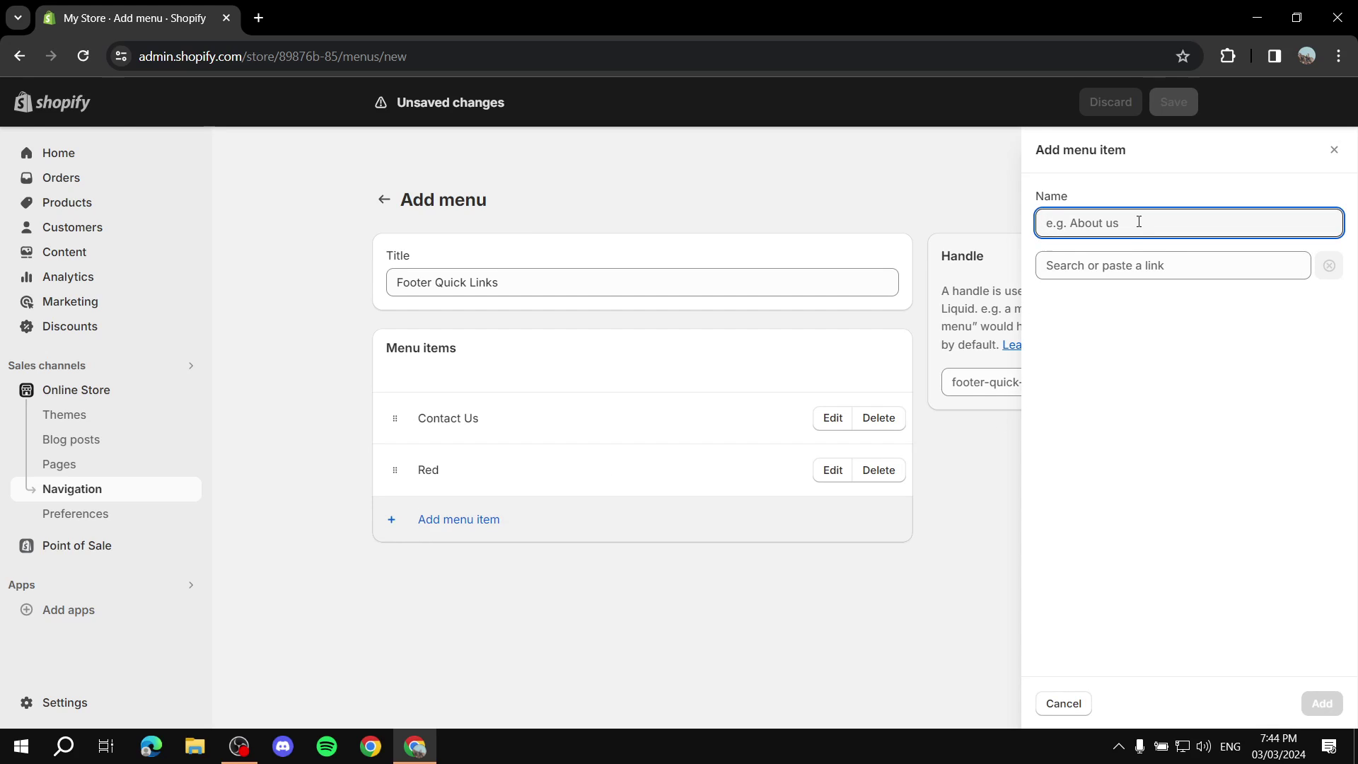
text(Green)
click(1206, 272)
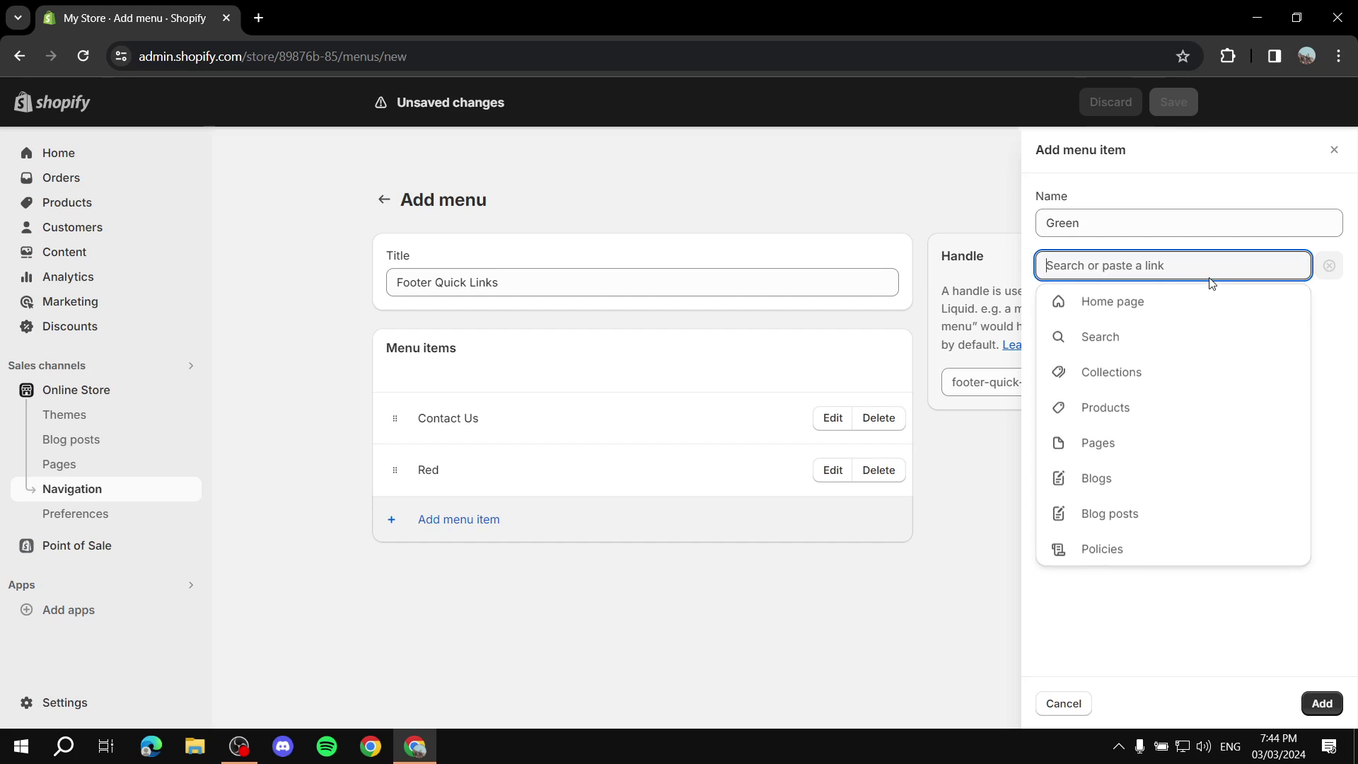
click(1104, 412)
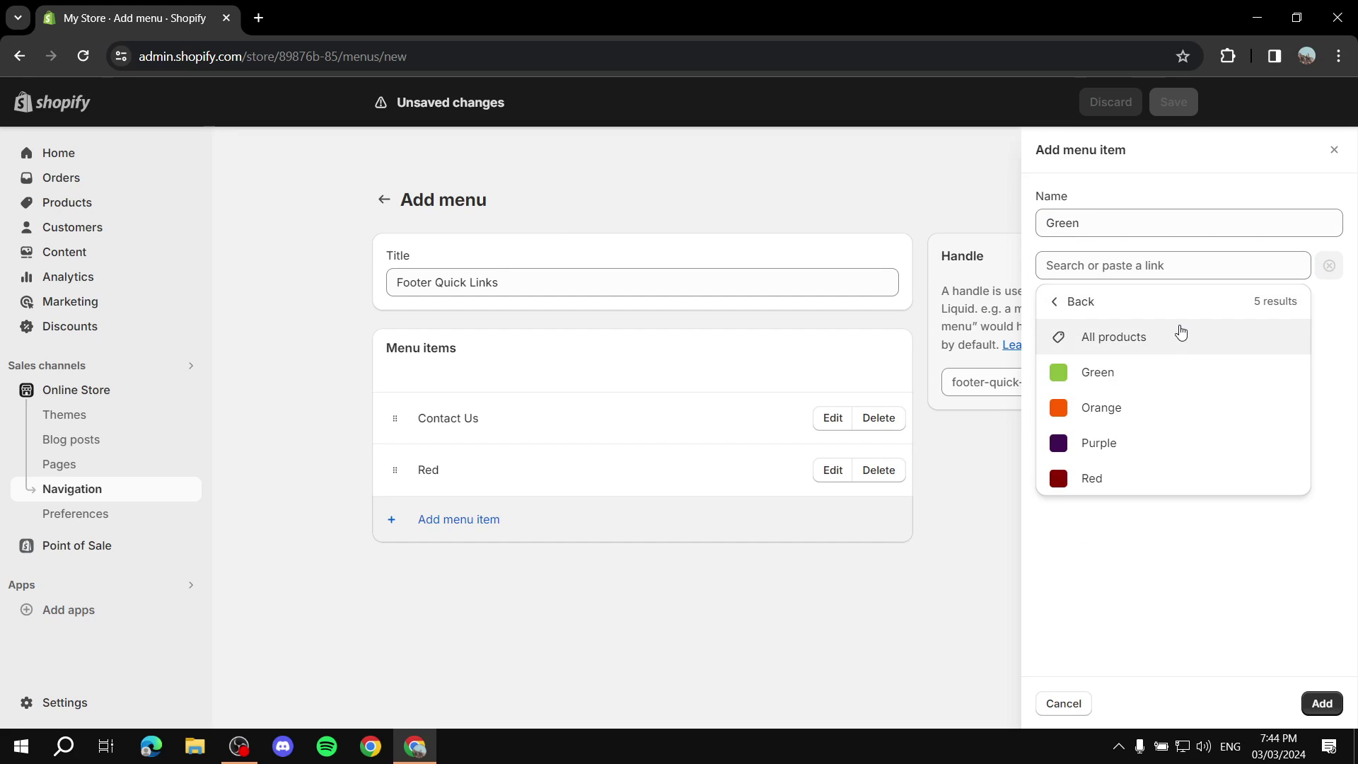
click(1087, 370)
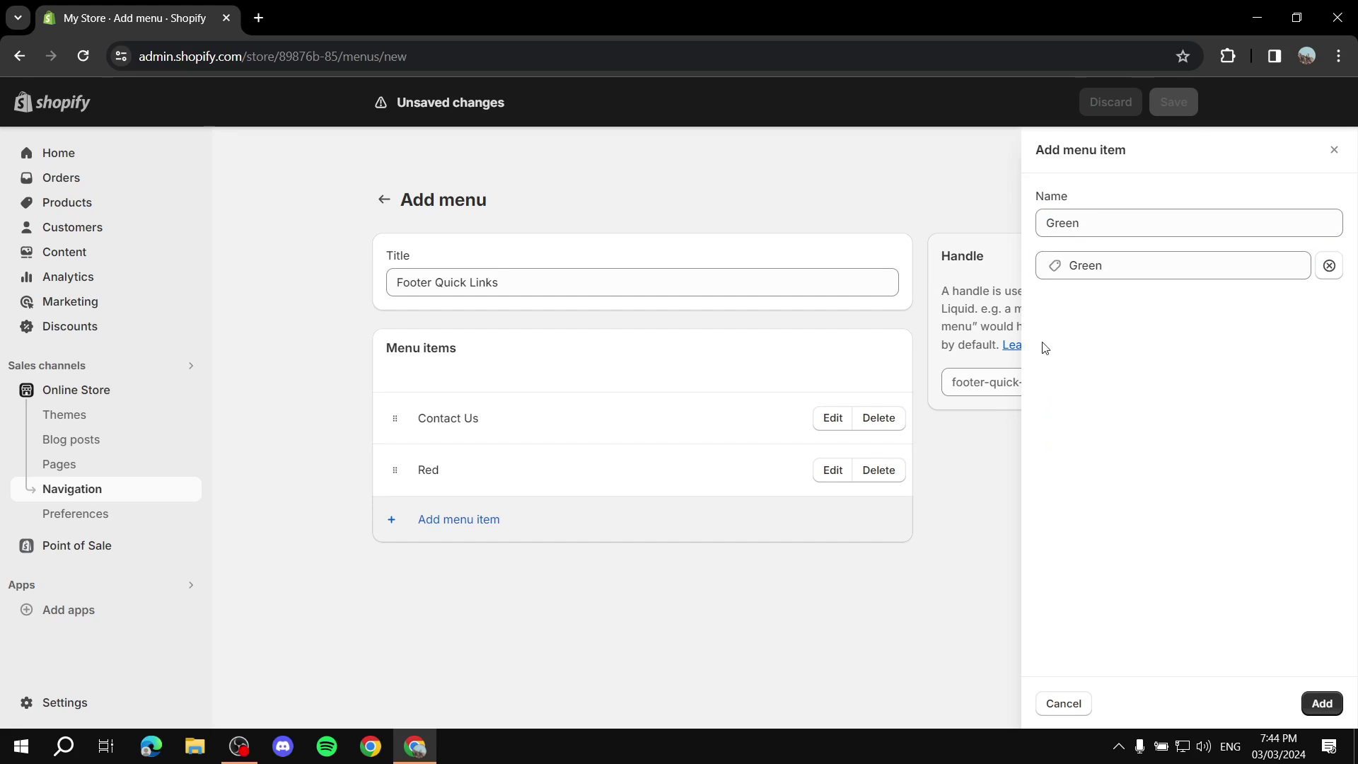
click(1321, 702)
Add a 'Home' item linked to the home page and move it to the top.
click(413, 572)
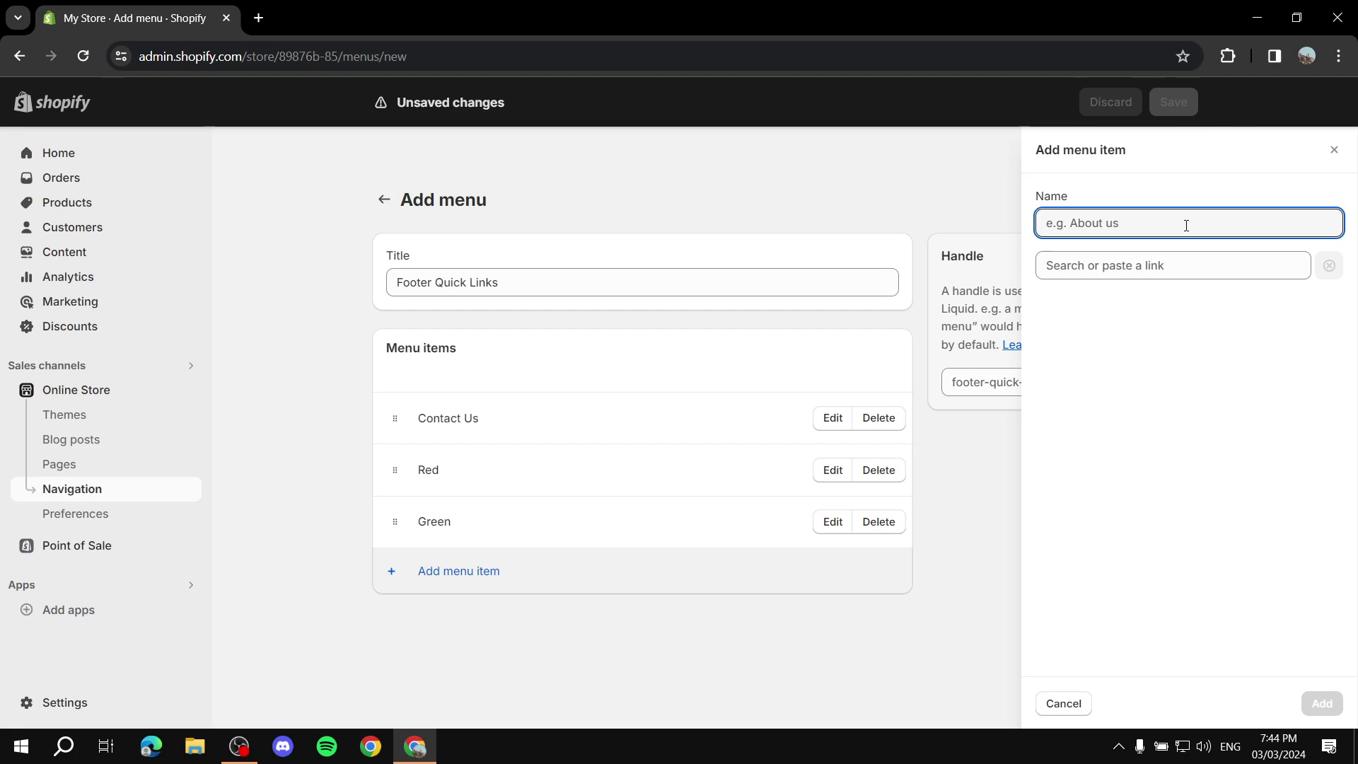
text(collection)
click(1171, 258)
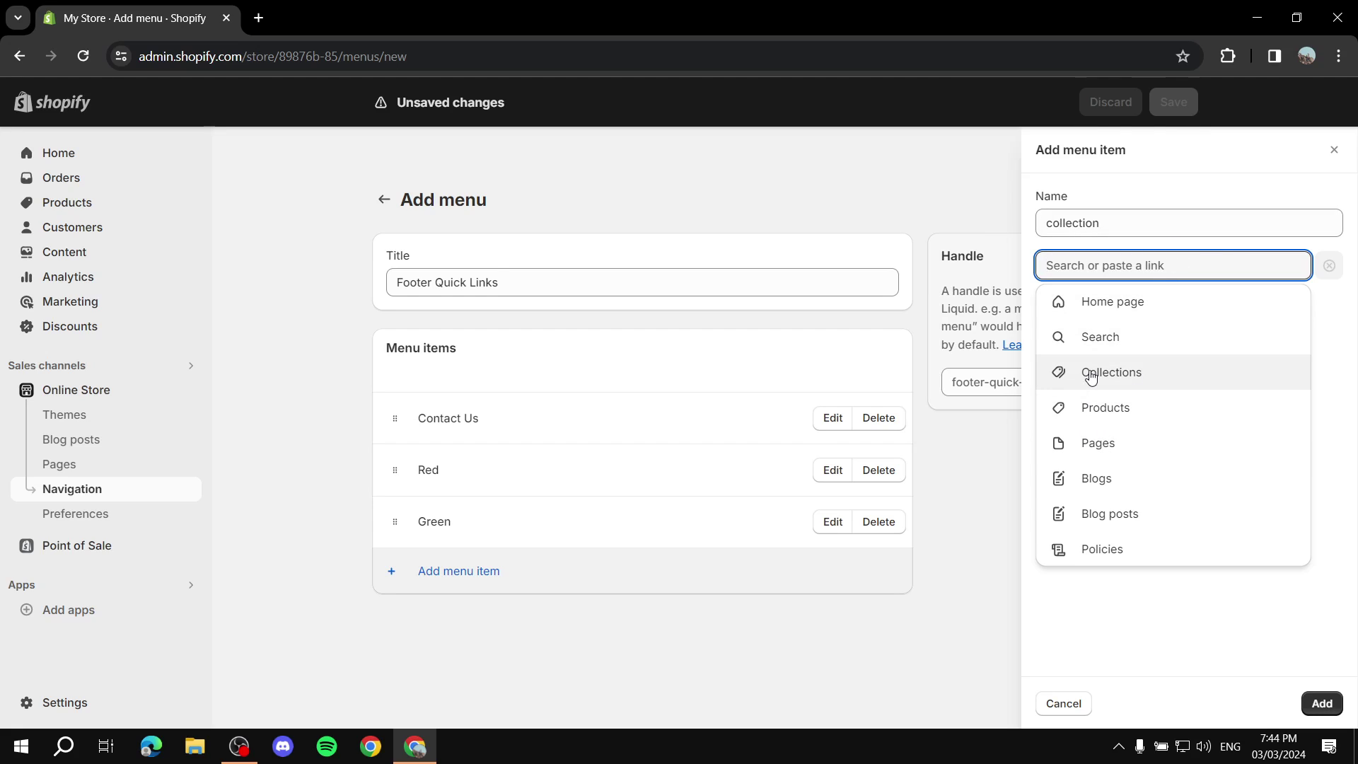
click(1116, 306)
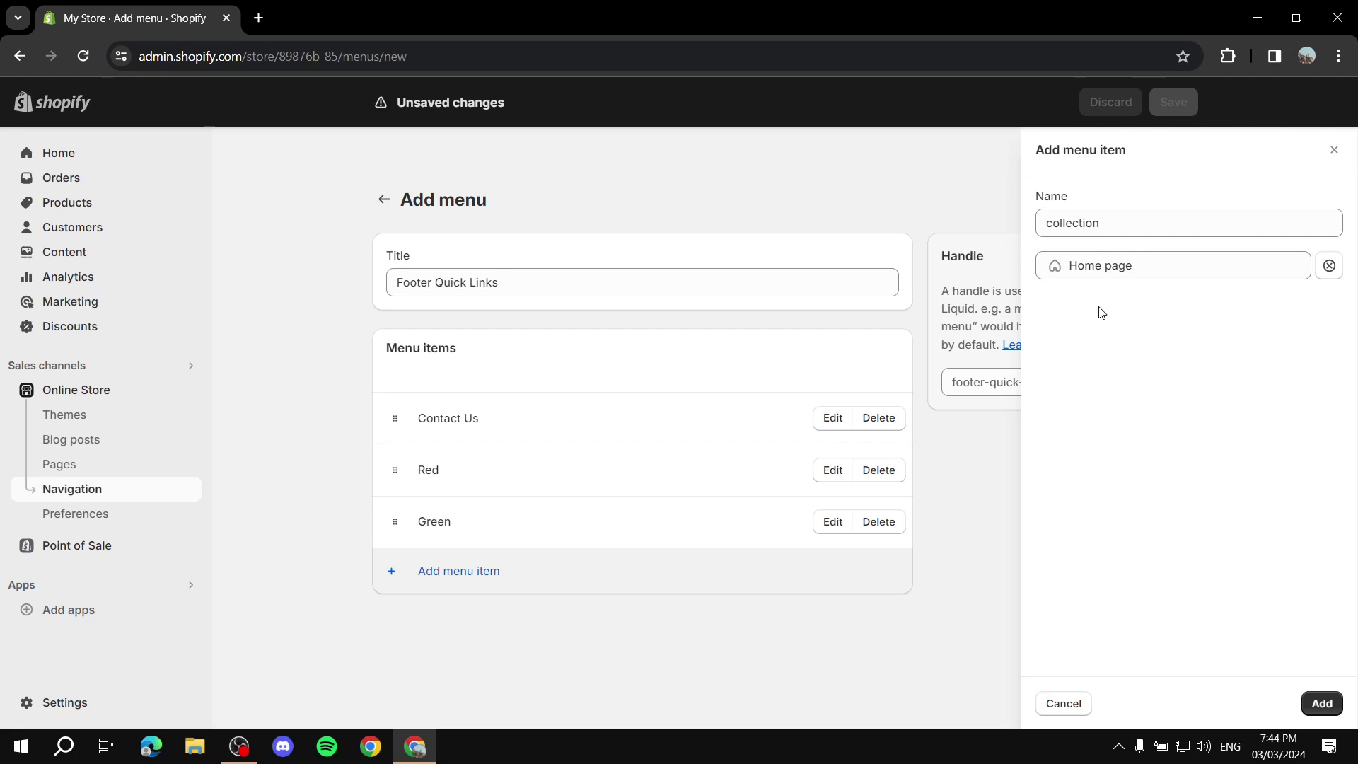
text(Home)
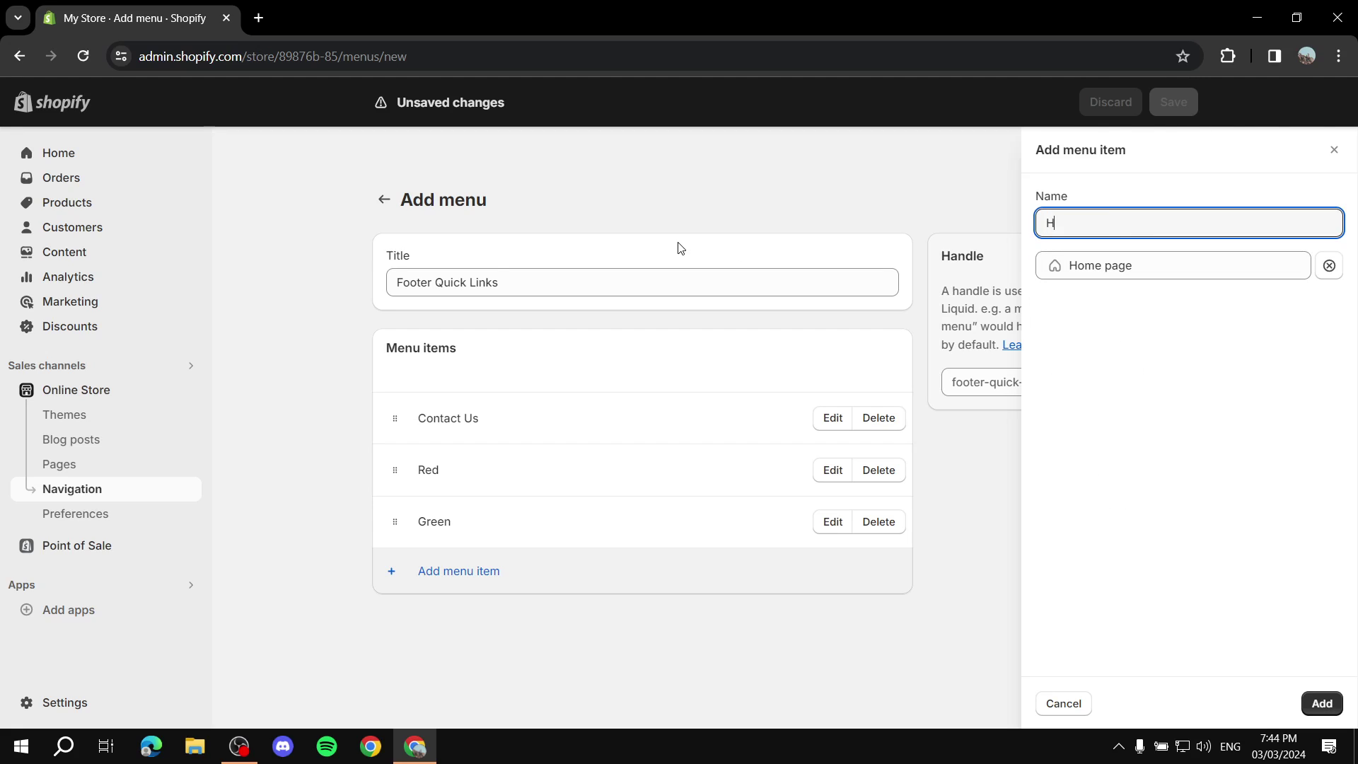
click(1322, 703)
drag(394, 574, 371, 407)
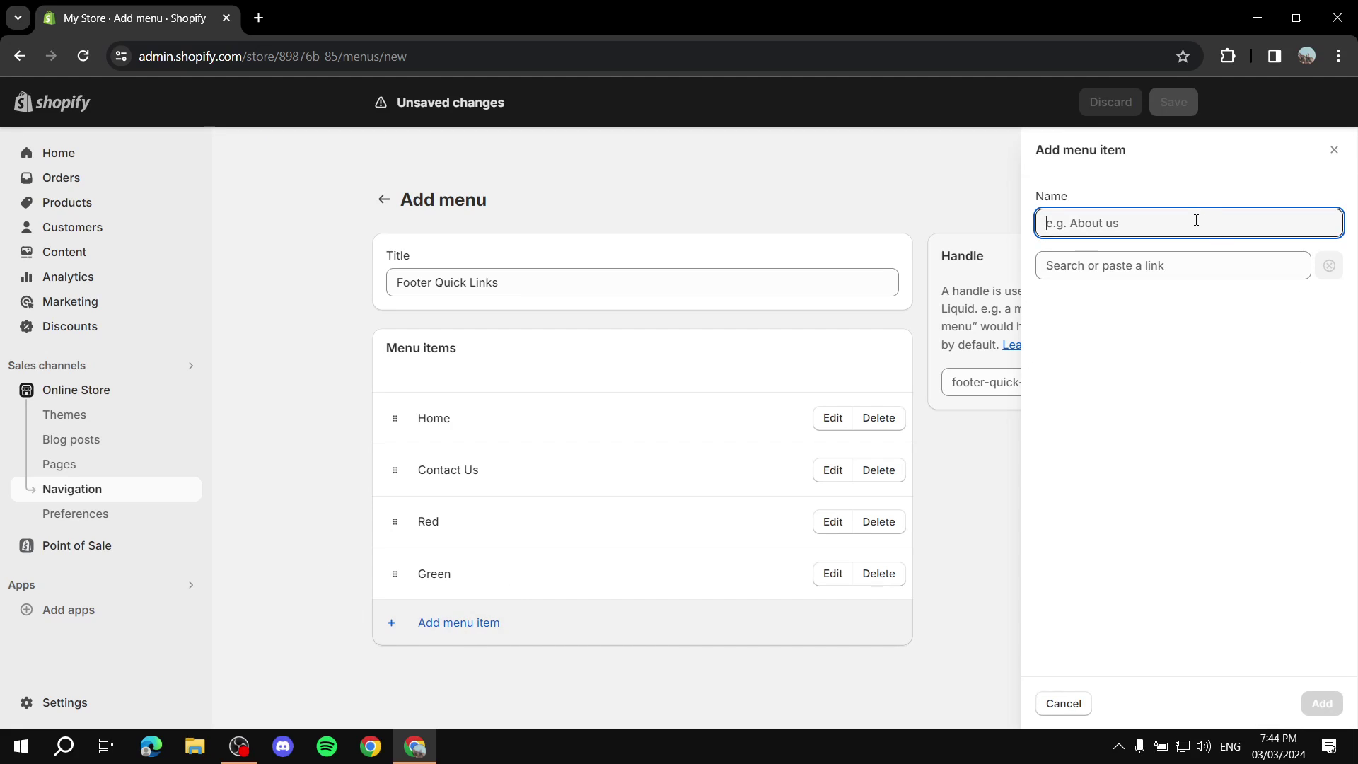
Add a 'Collection' menu item linked to the Fire Sale collection.
text(Collection)
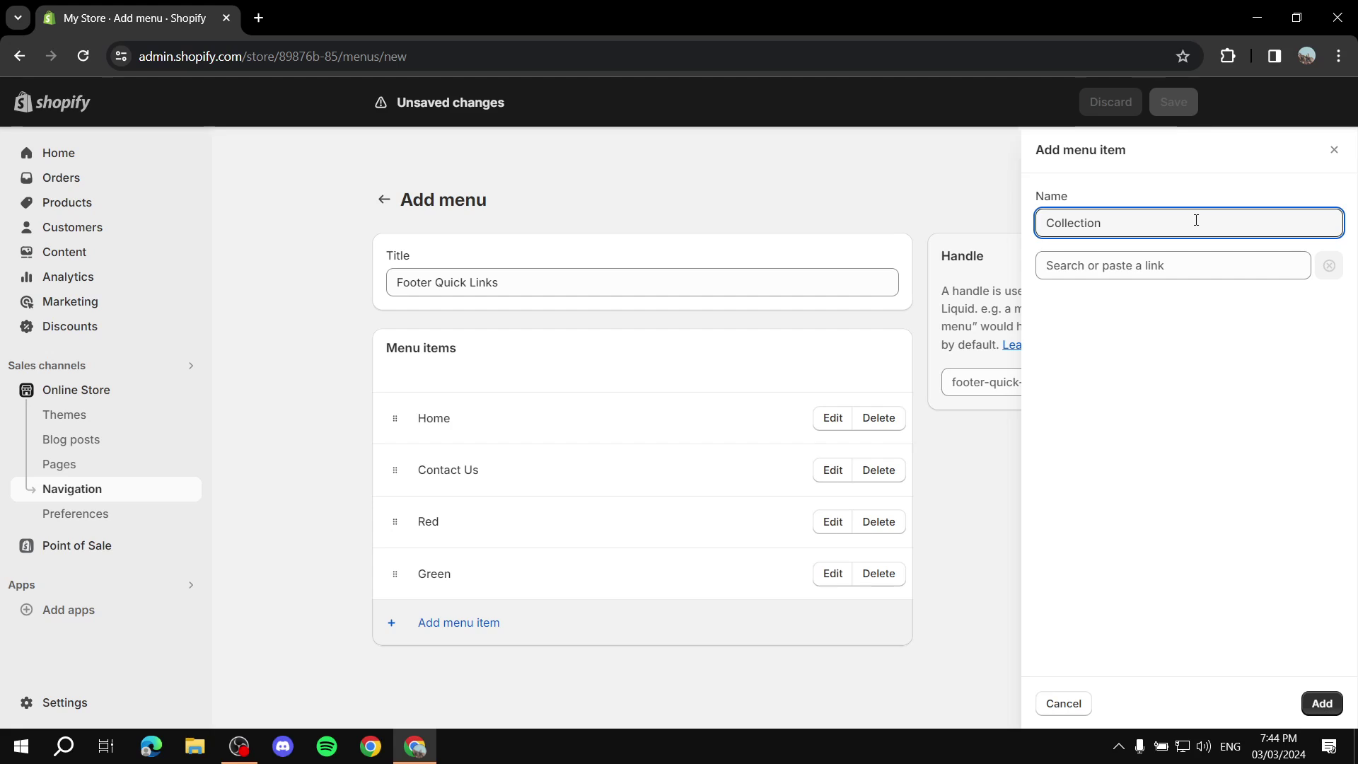
click(1158, 264)
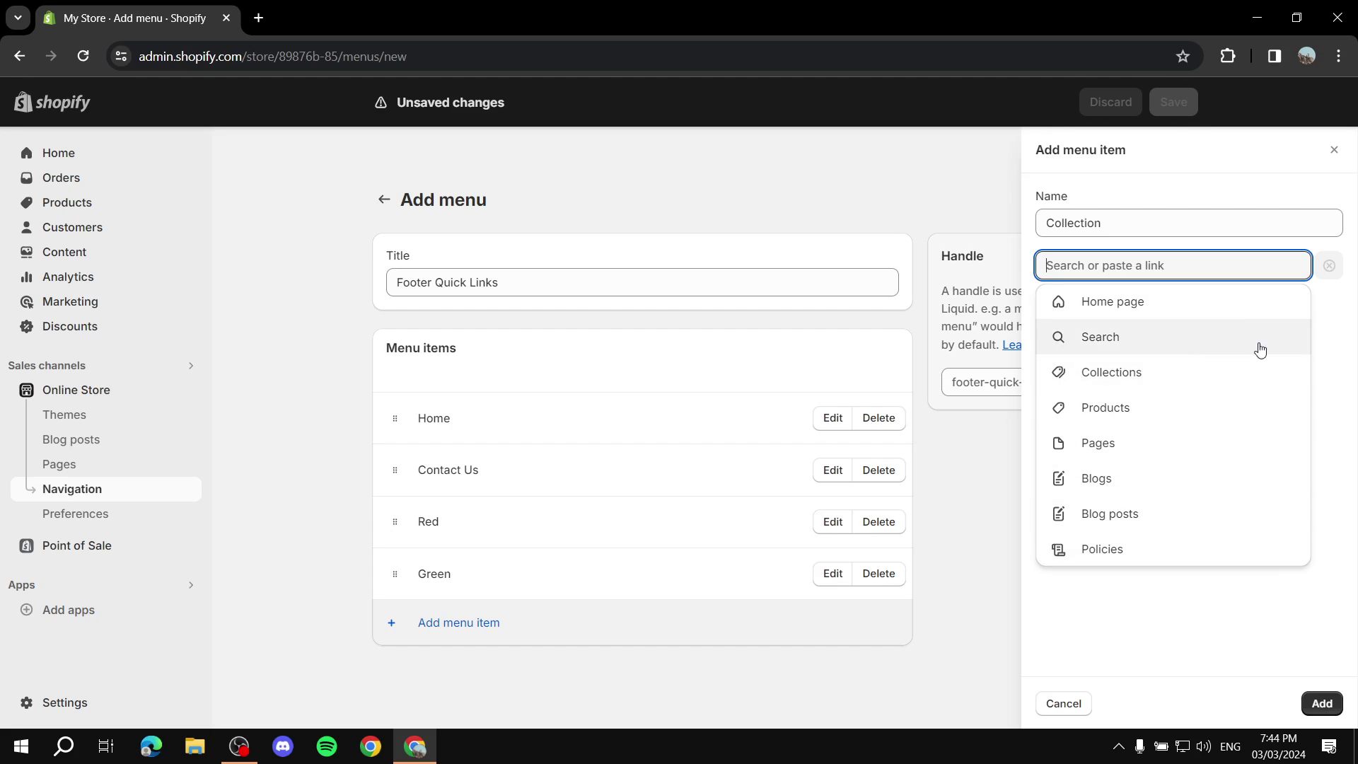
click(1116, 379)
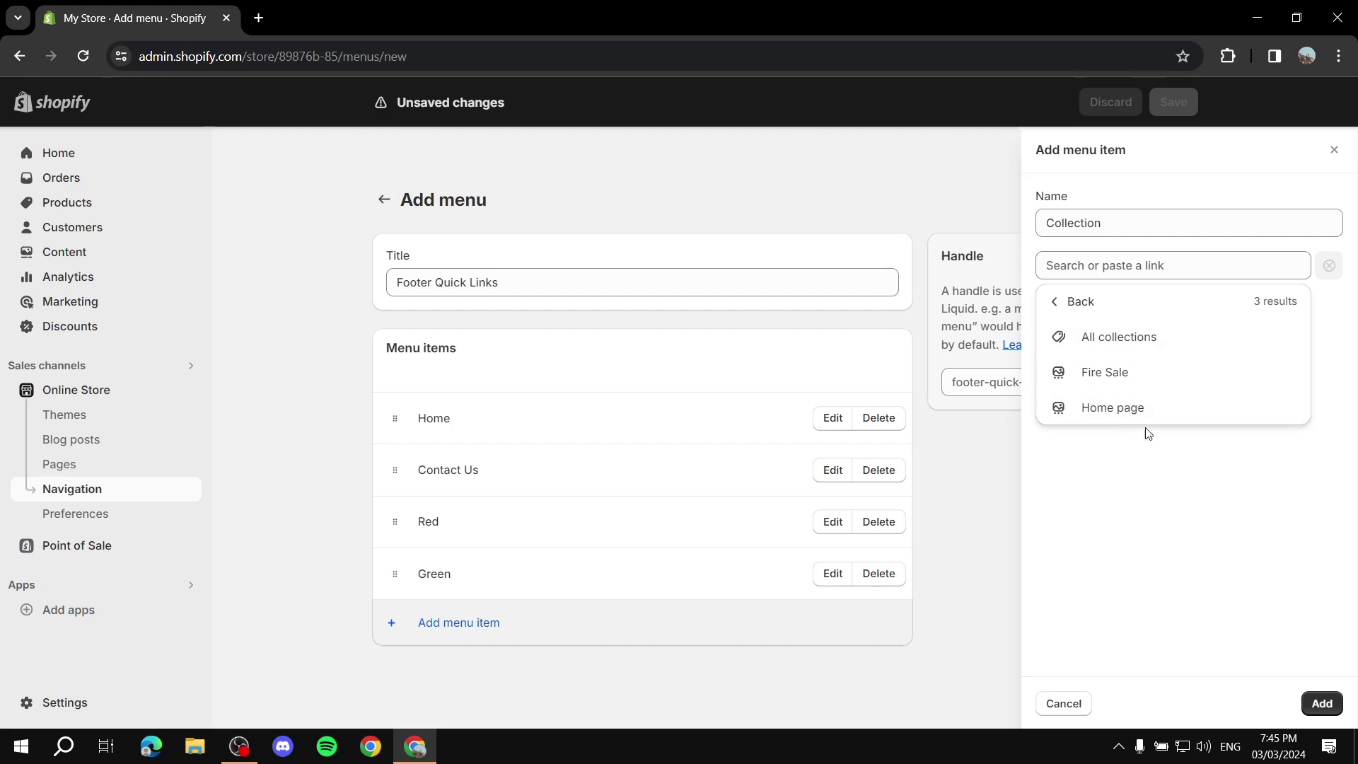
click(1111, 374)
click(1322, 702)
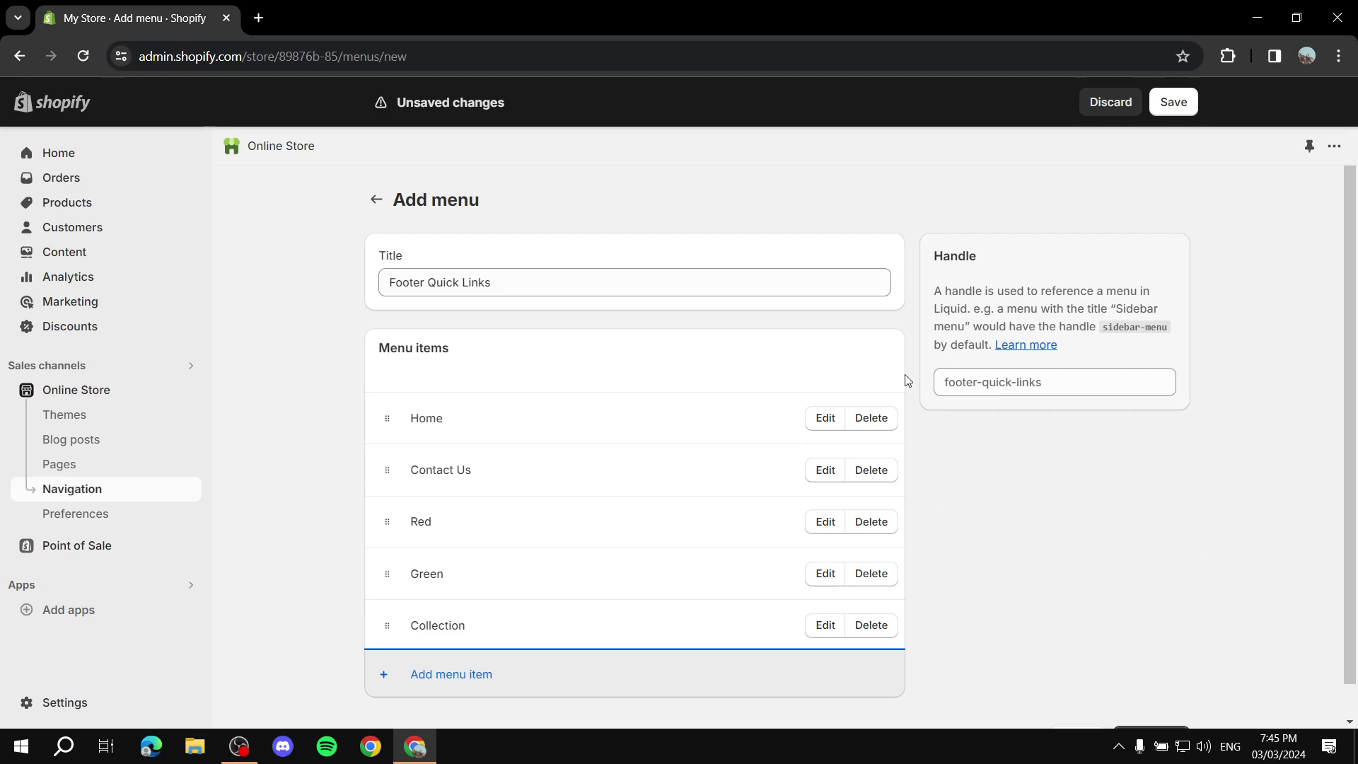
Save the Footer Quick Links menu and return to the menus list.
scroll(686, 357, down, 1)
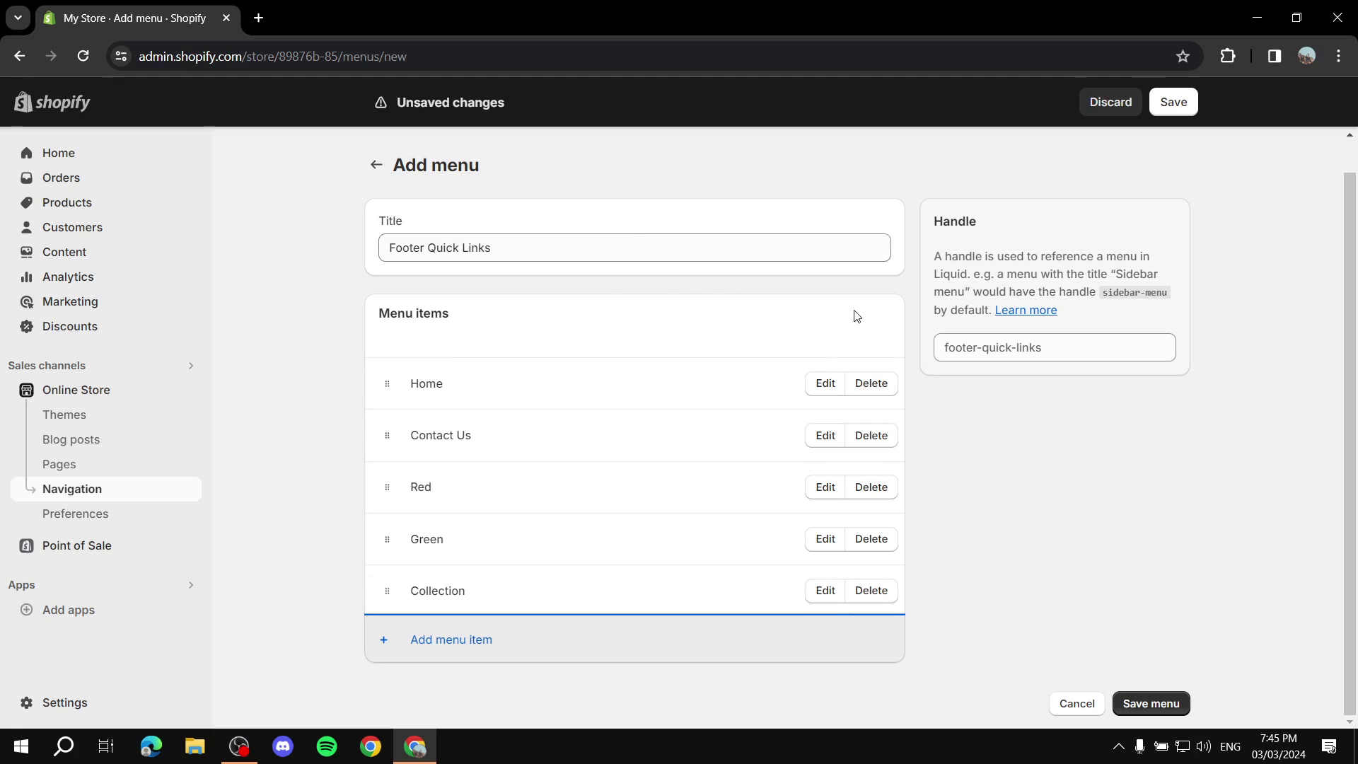
click(1167, 703)
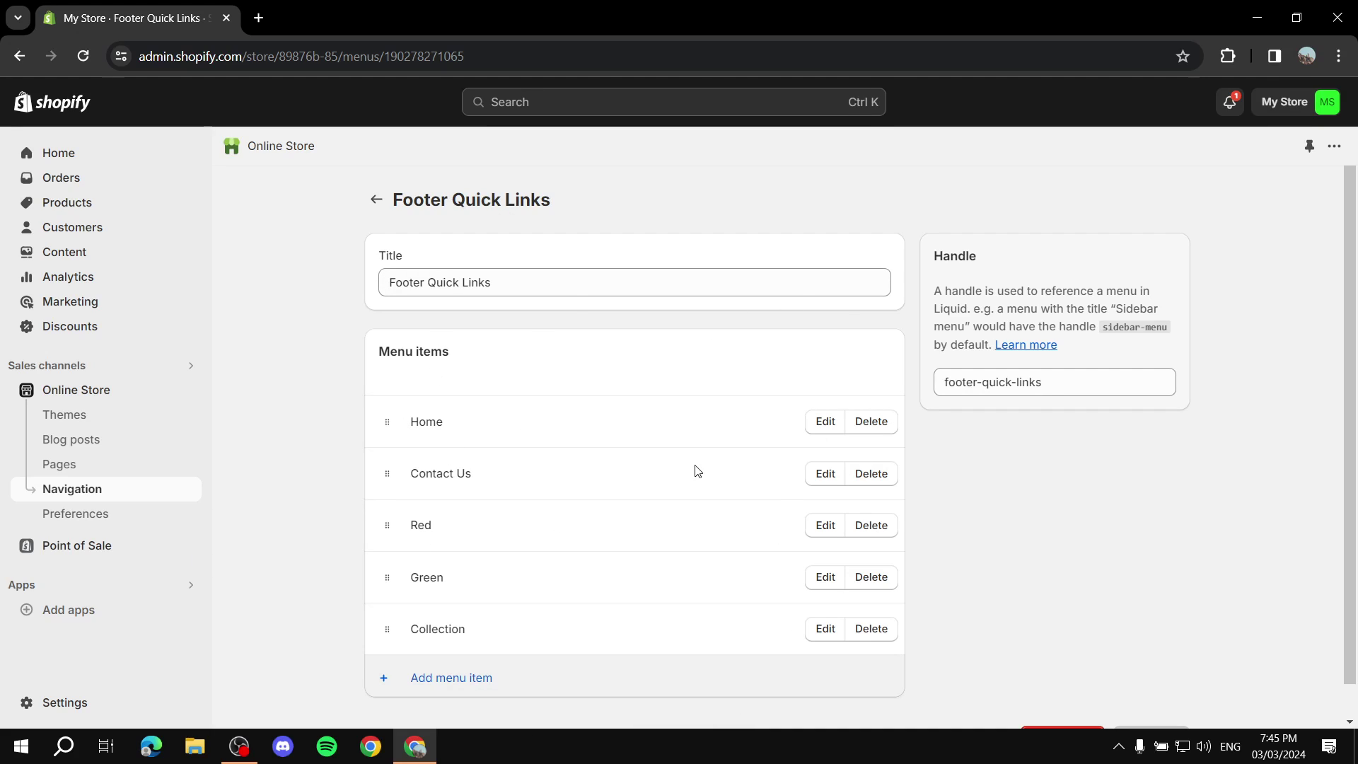
scroll(303, 464, down, 1)
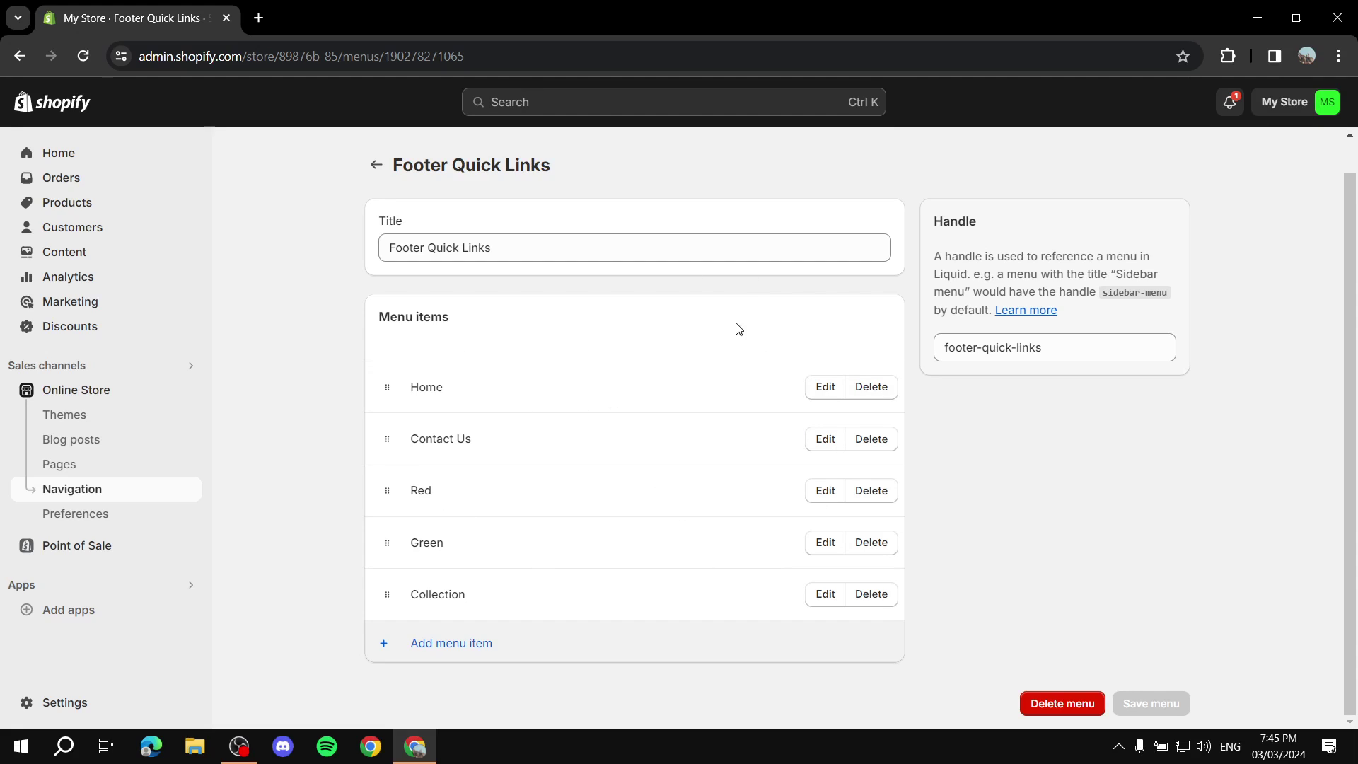
click(375, 165)
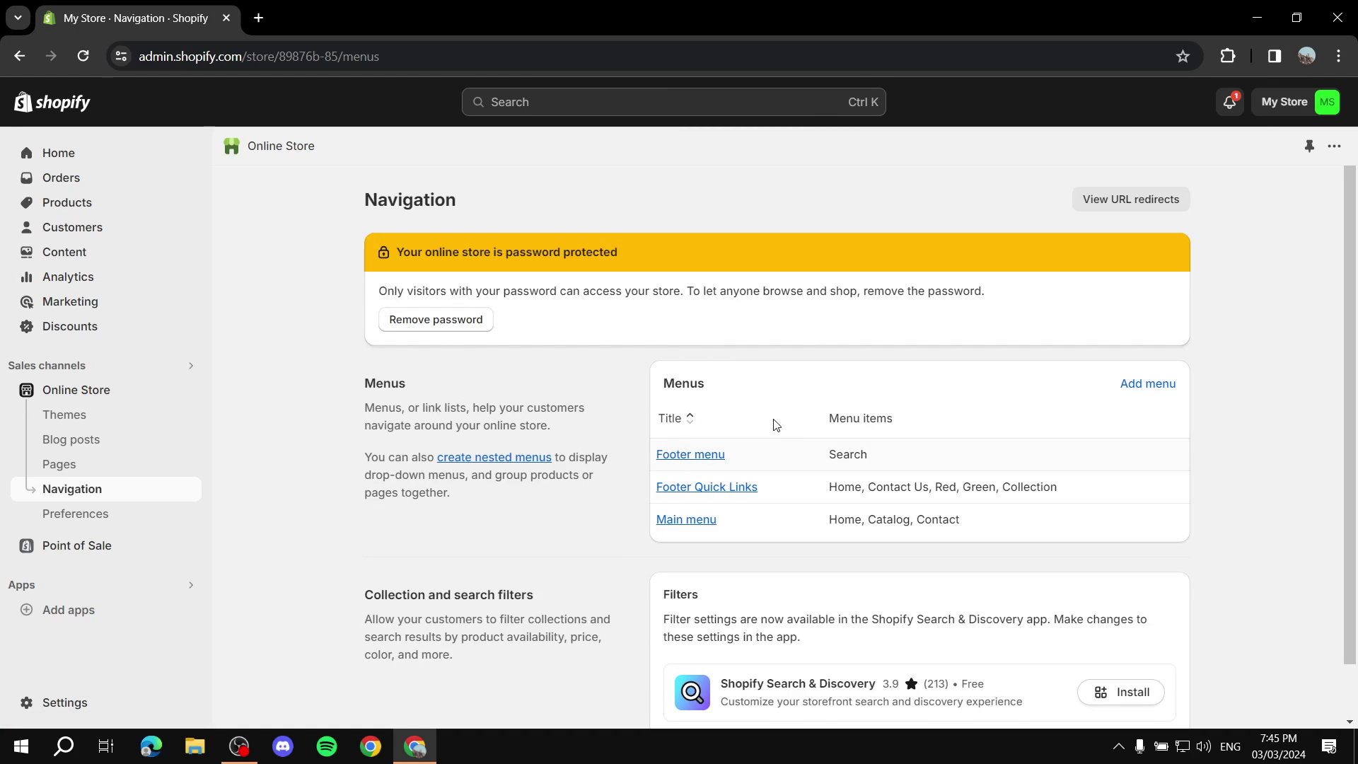
In the Footer menu, add a 'Home' item linked to the home page above Search, then save.
click(700, 455)
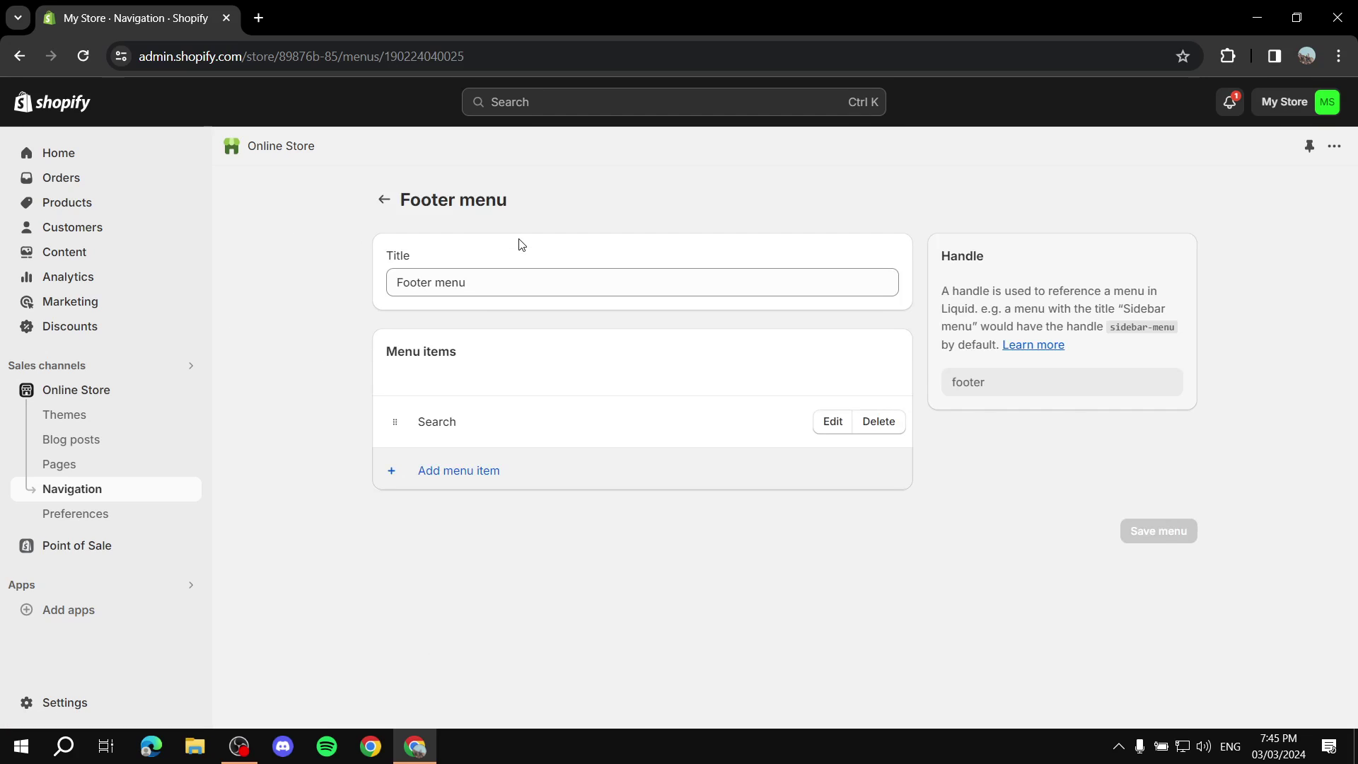
click(462, 470)
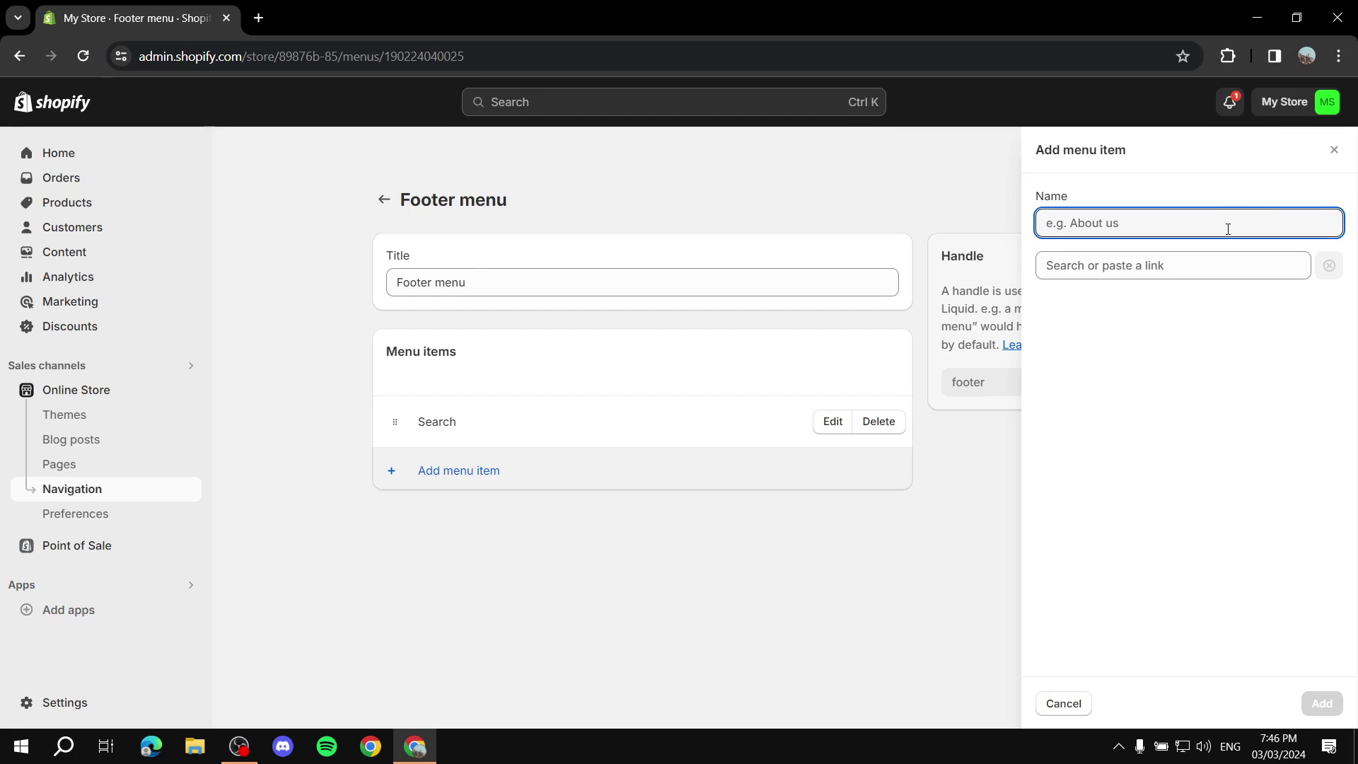
text(Home)
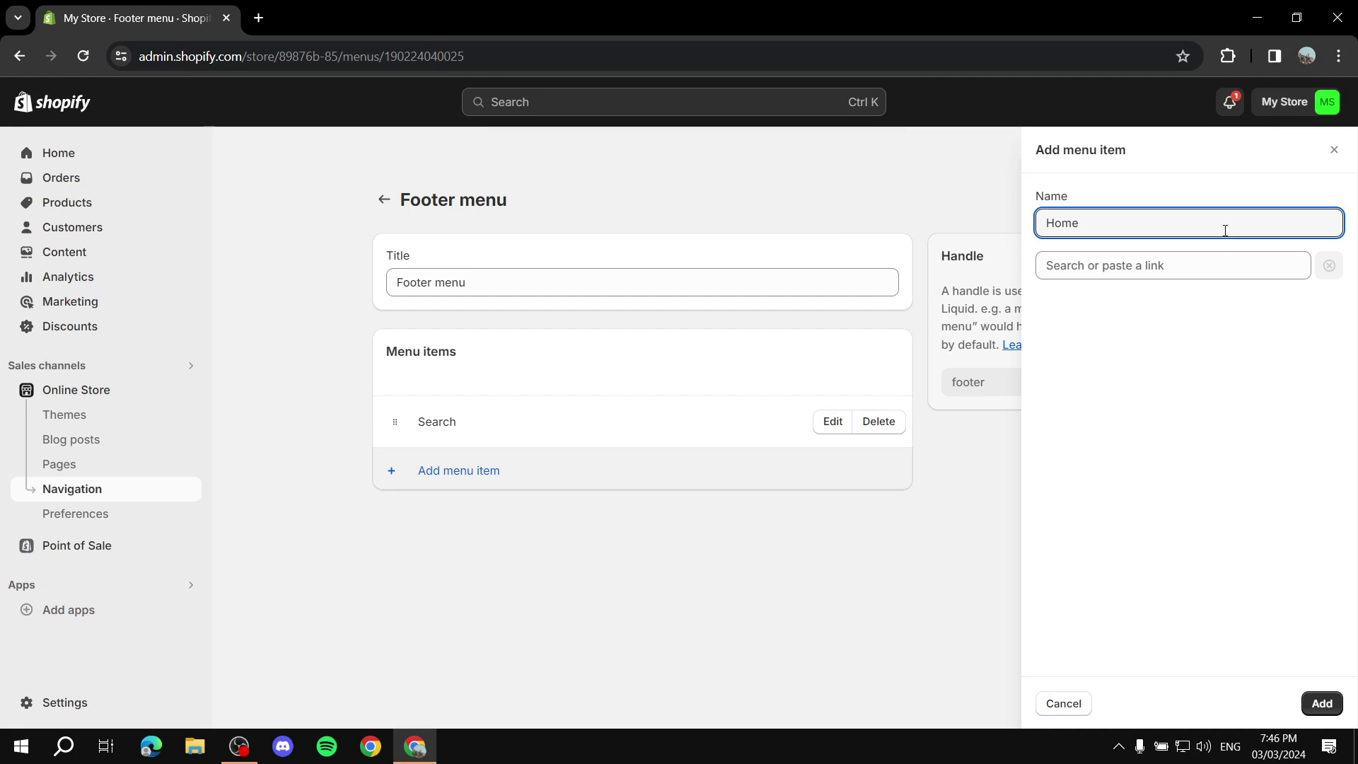
click(1202, 265)
click(1122, 301)
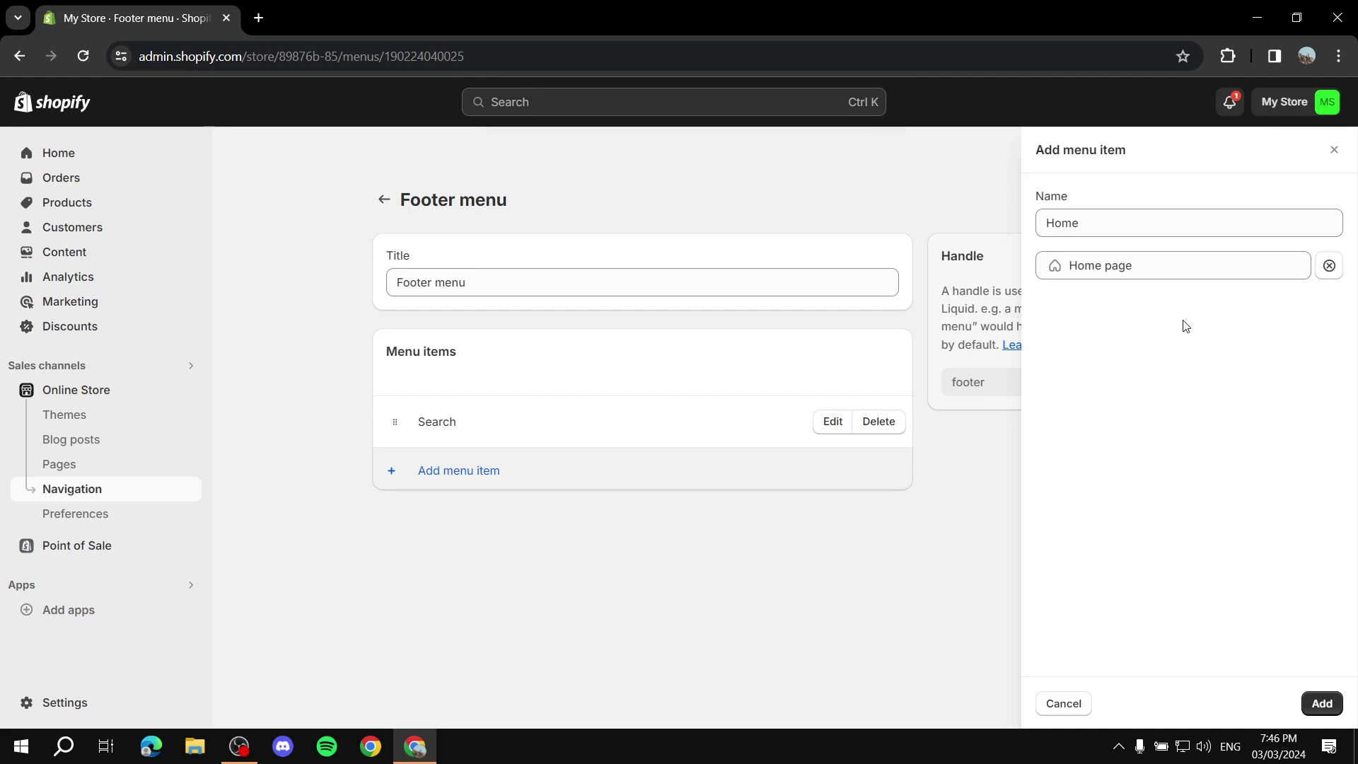
click(1321, 703)
drag(388, 469, 515, 418)
drag(392, 470, 540, 477)
drag(421, 470, 350, 459)
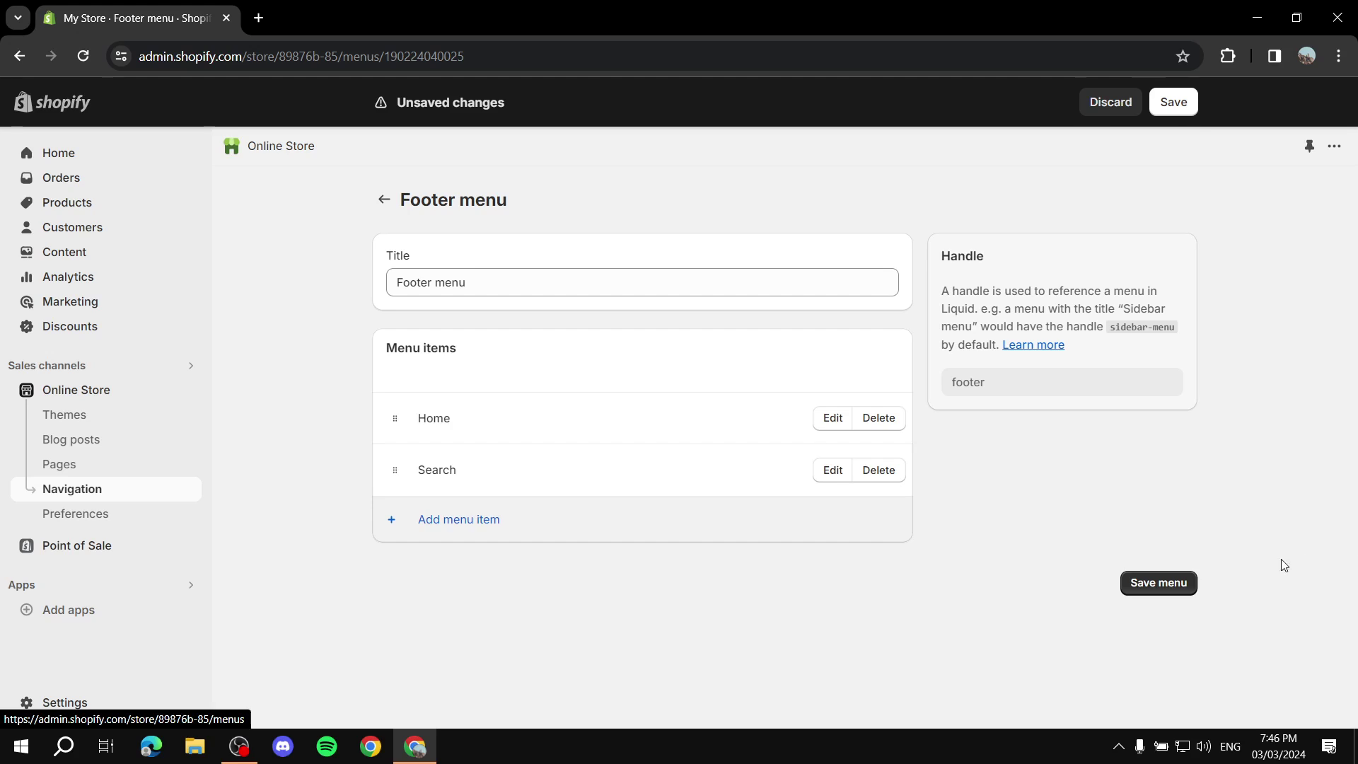
click(1168, 582)
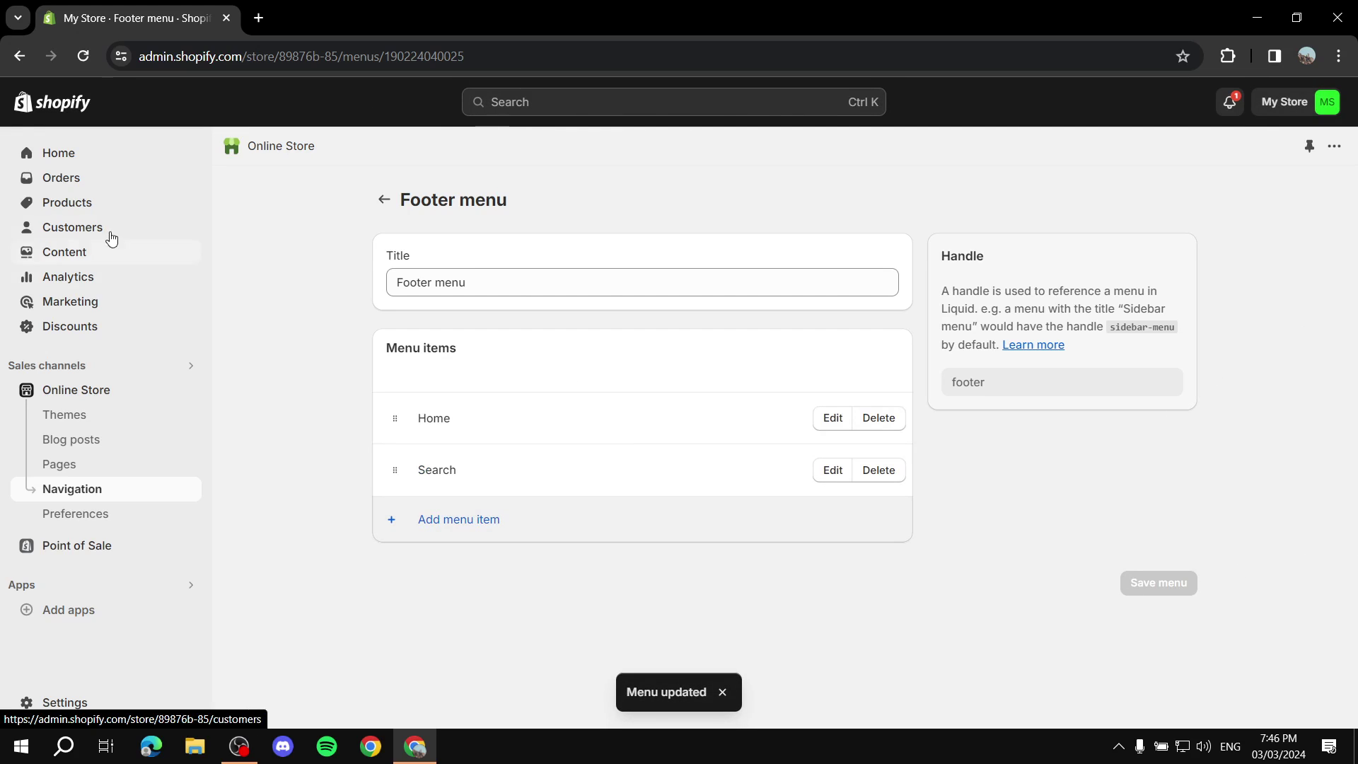
Check the Navigation page's menus, then go to the Online Store Themes page.
click(68, 493)
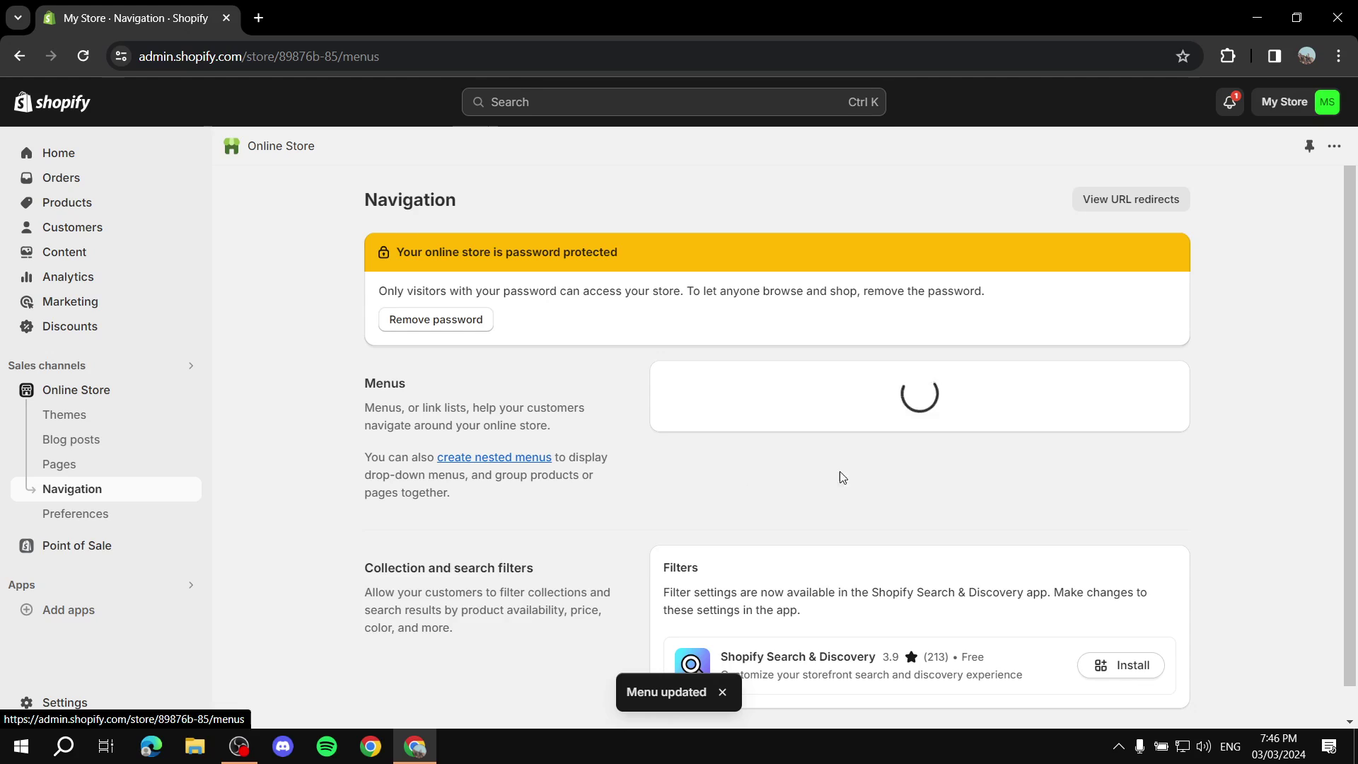
scroll(804, 477, down, 1)
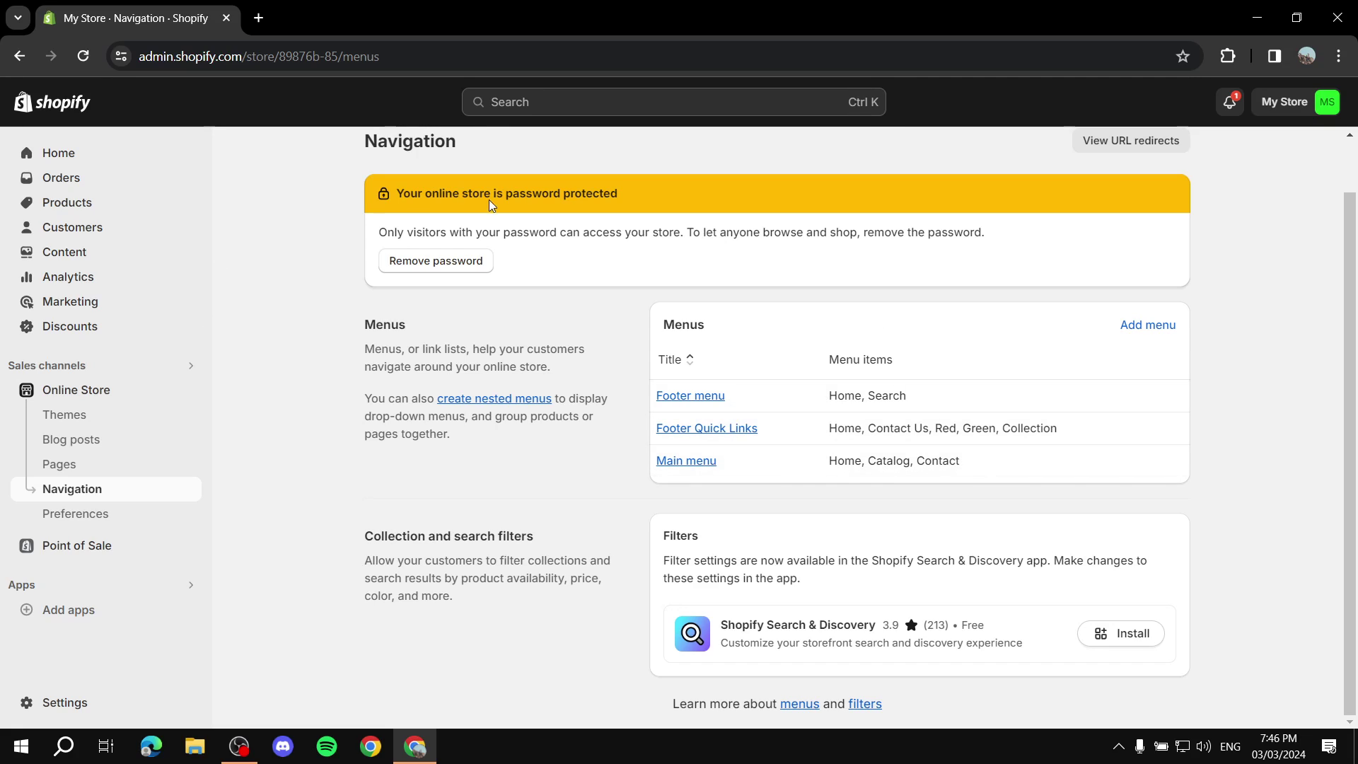
click(78, 400)
Customize the Dawn theme, scroll the preview to the footer and open the Footer section settings.
click(1317, 575)
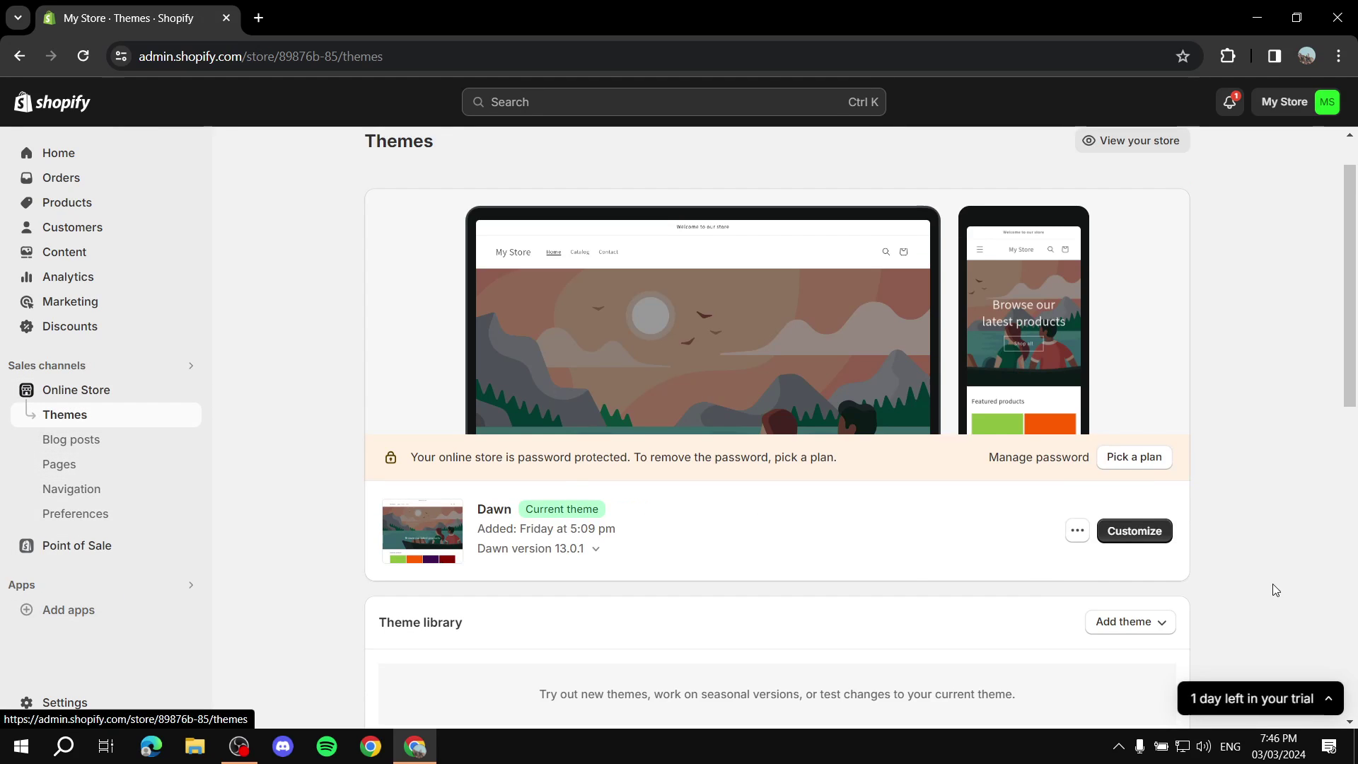
click(1135, 531)
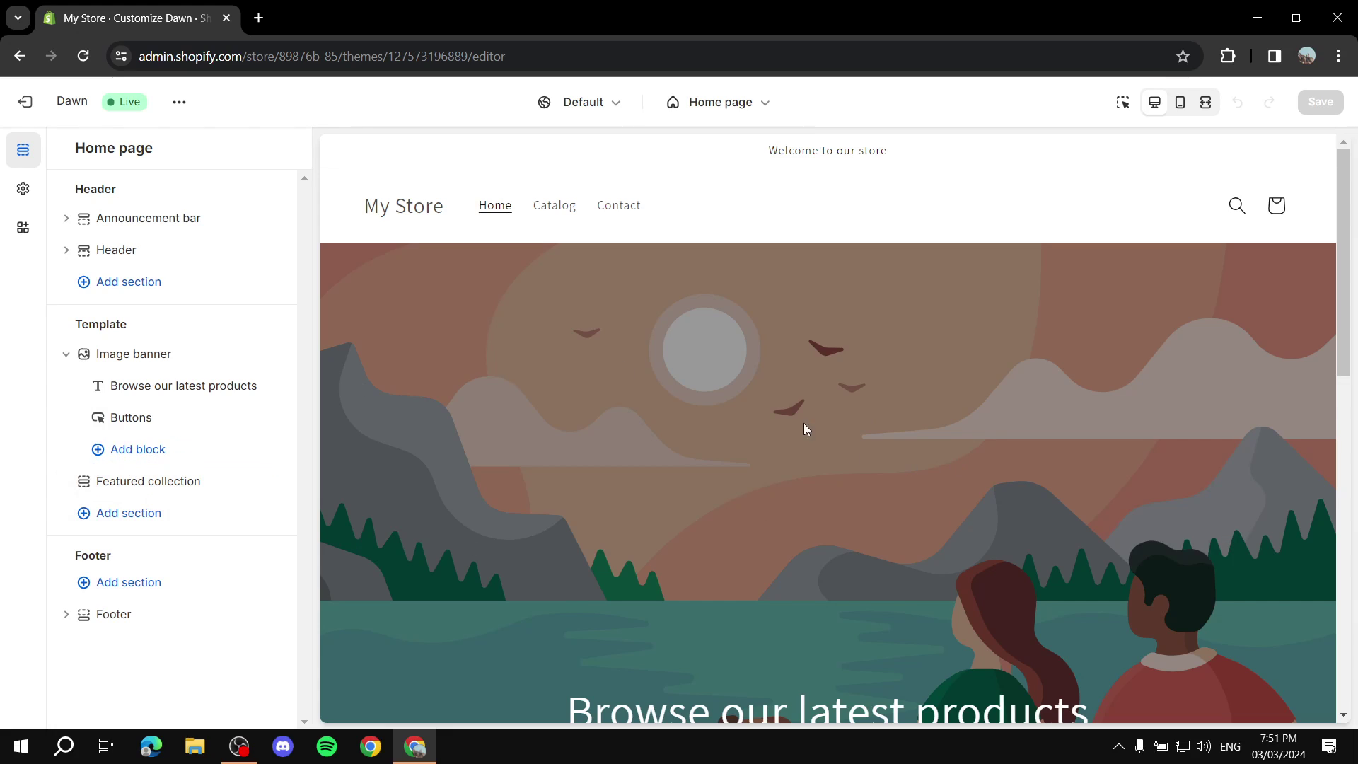
scroll(785, 271, down, 15)
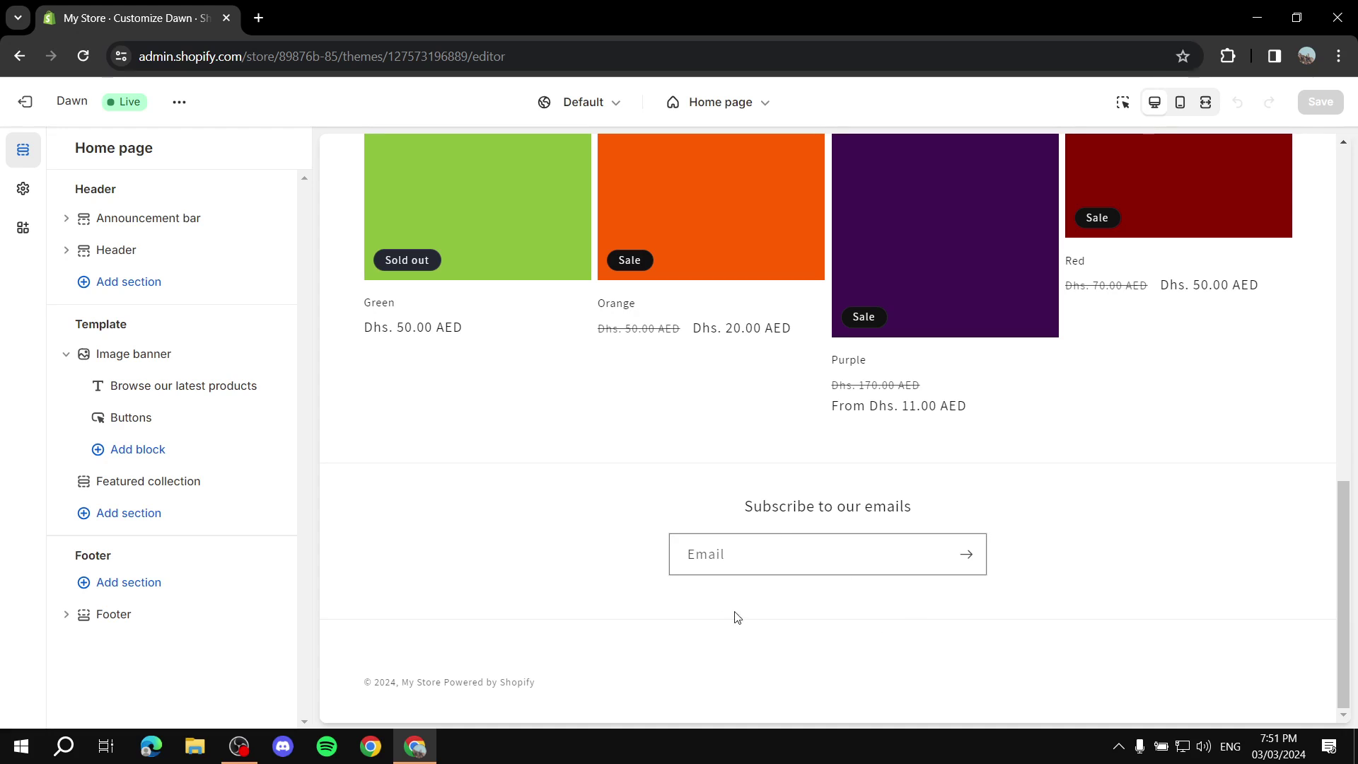
scroll(863, 479, up, 15)
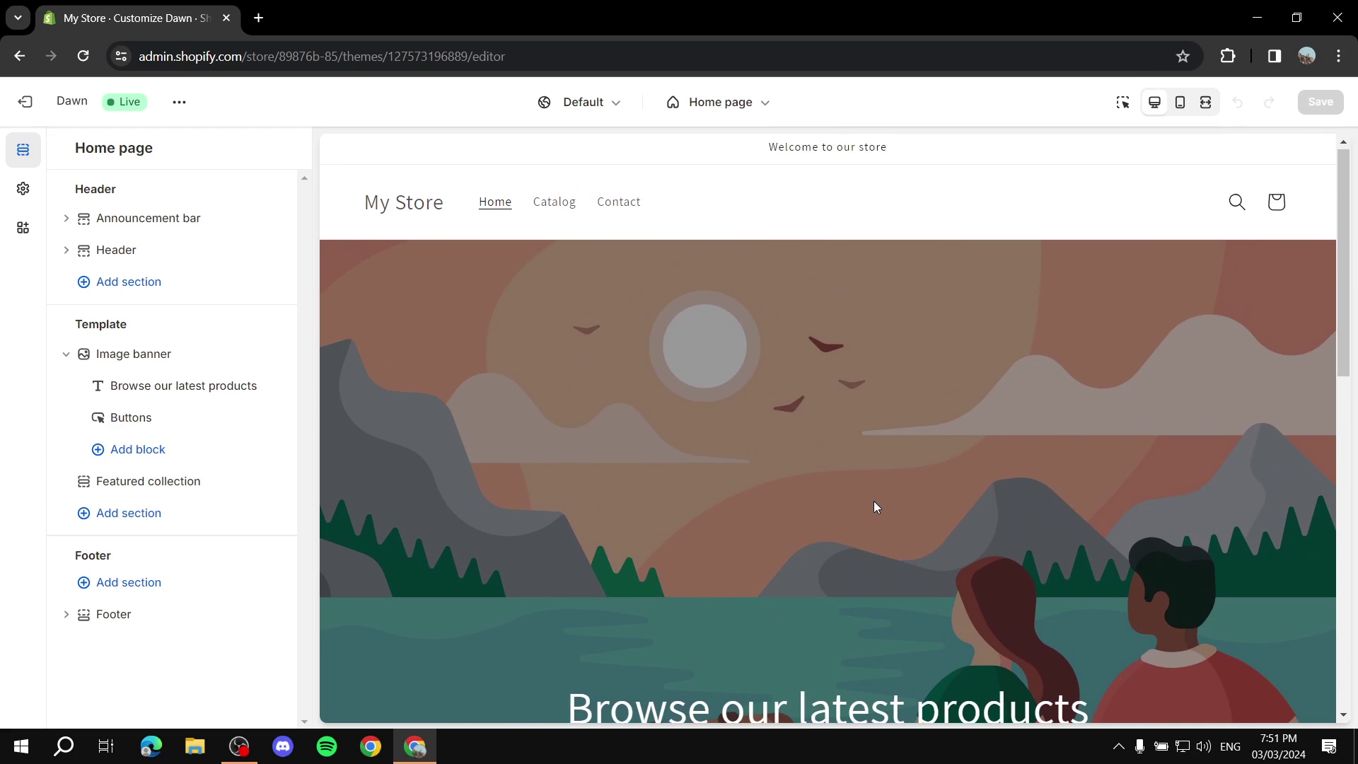
scroll(876, 501, down, 15)
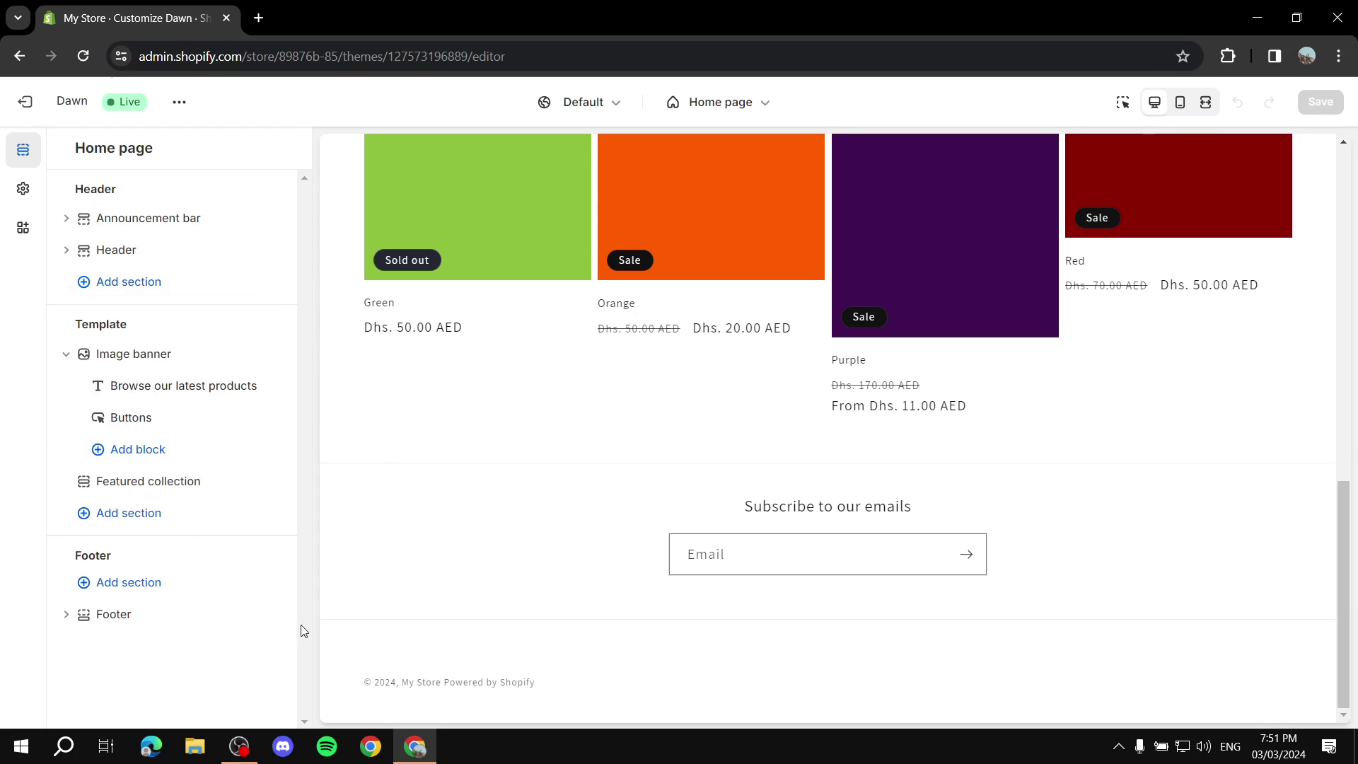
click(112, 617)
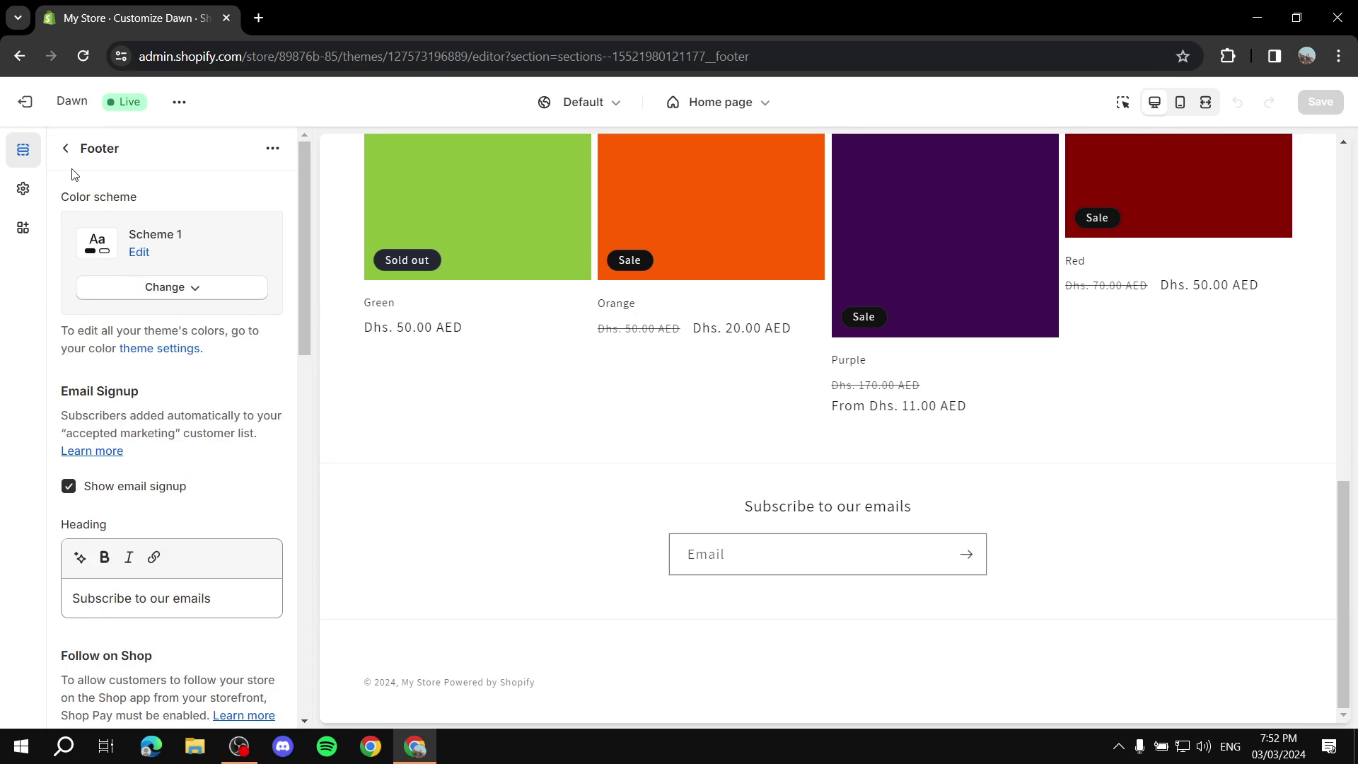
Expand the Footer section's blocks, add a menu block, and open the Quick links block settings.
click(66, 148)
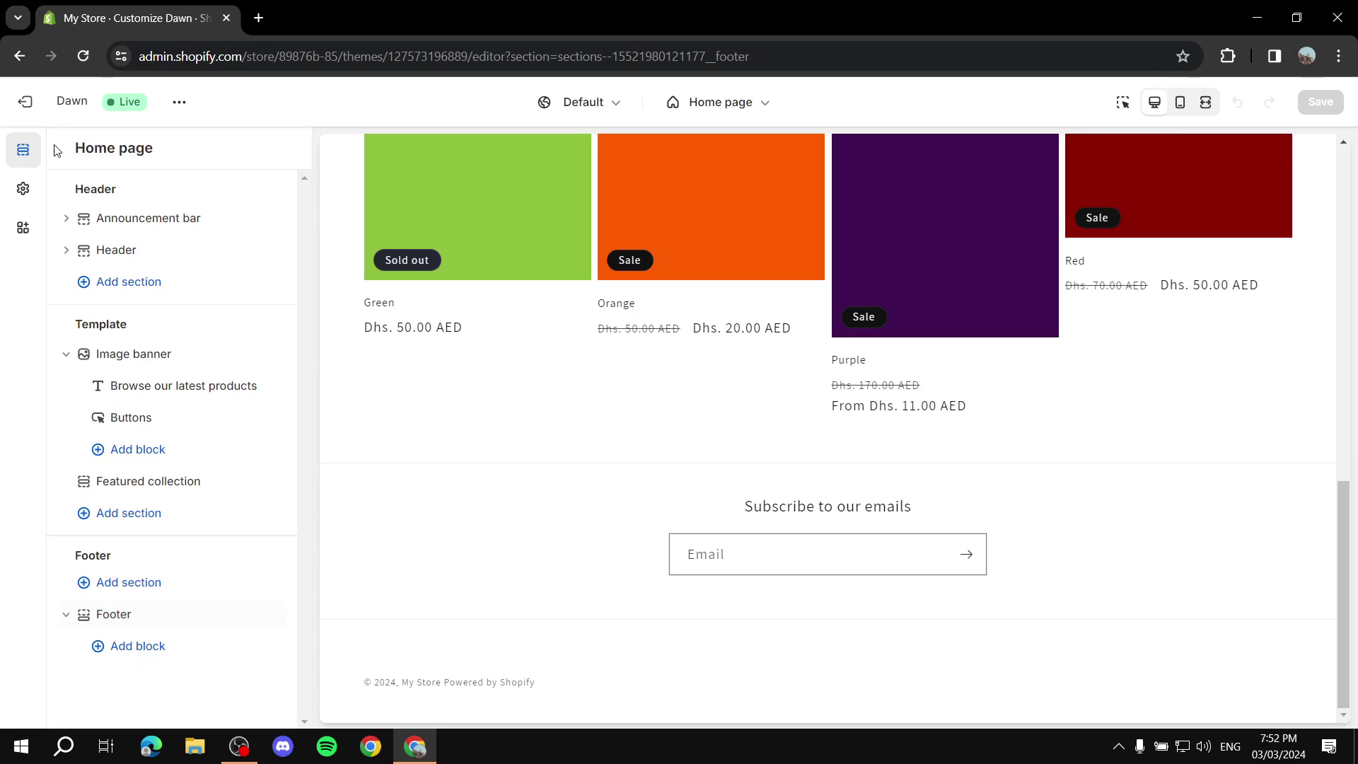
click(67, 626)
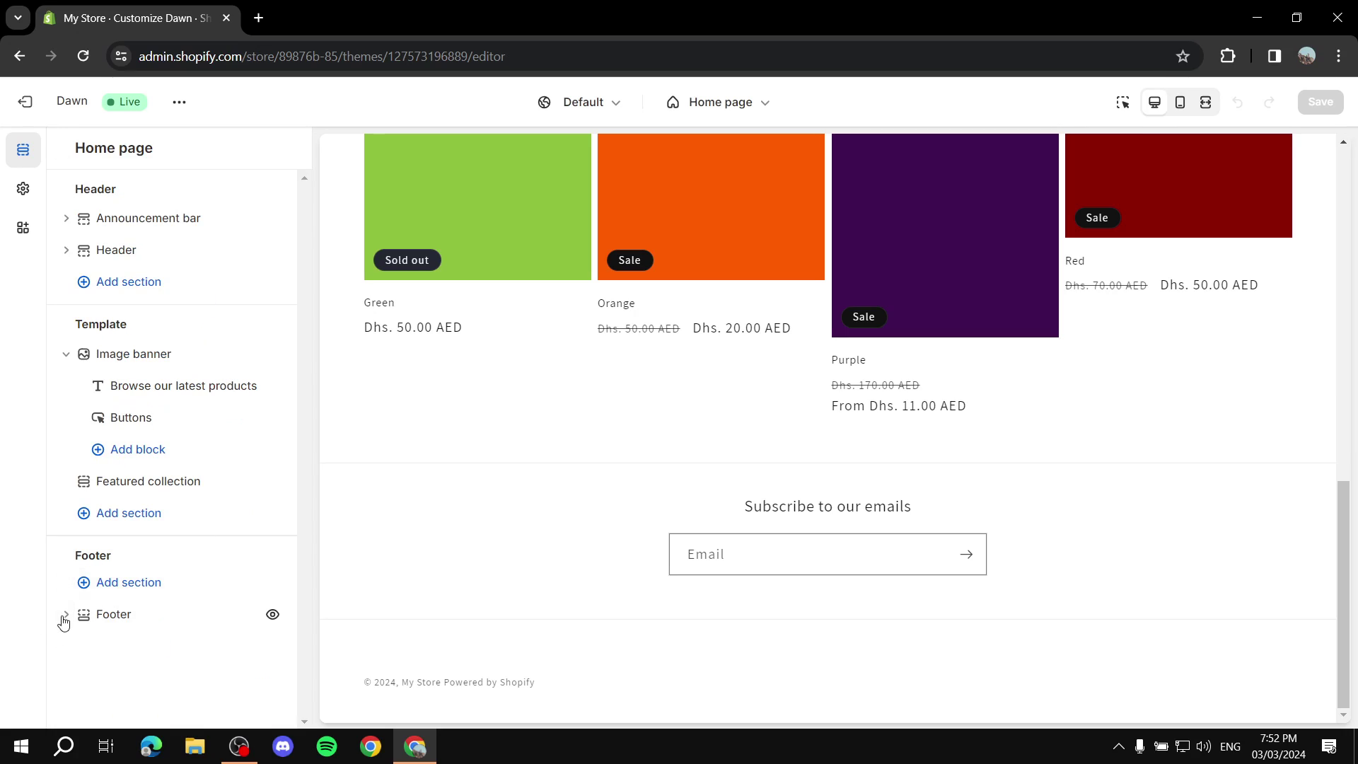
click(67, 621)
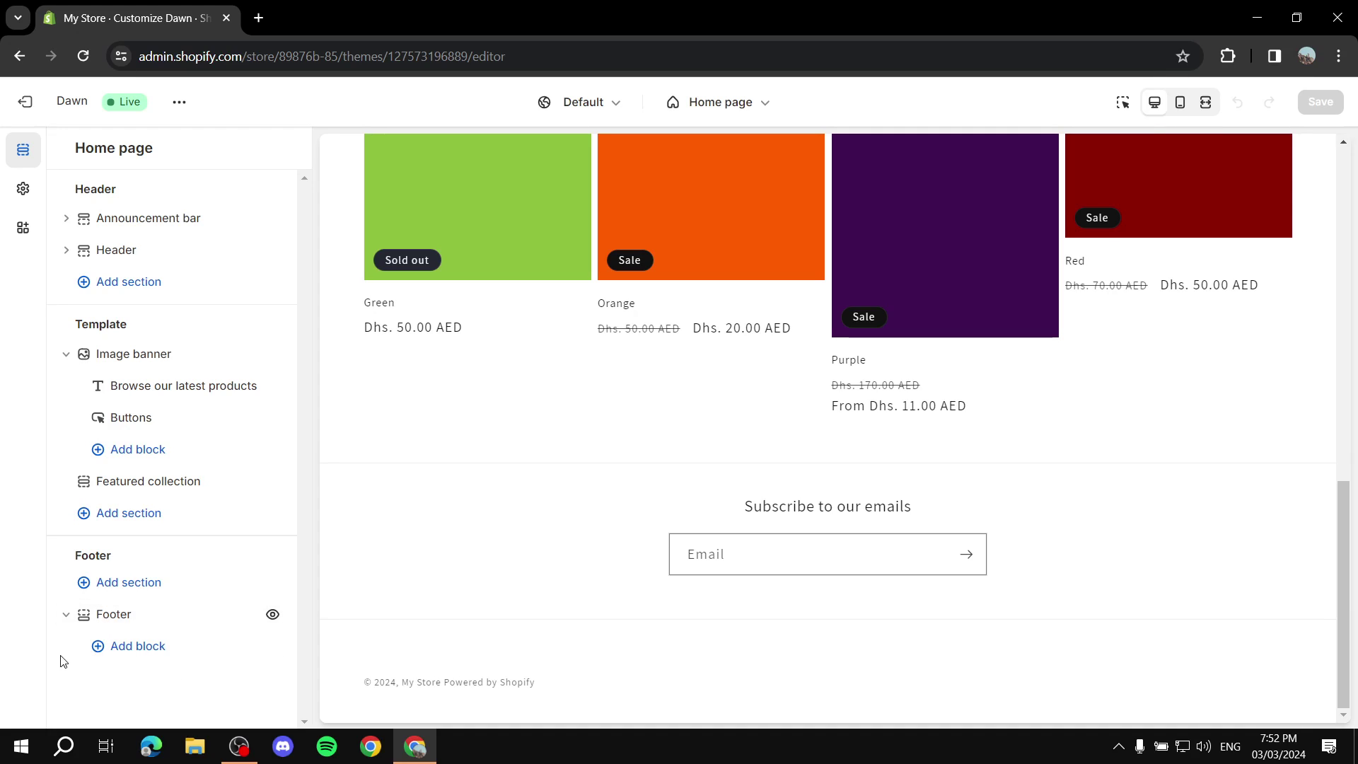
click(124, 651)
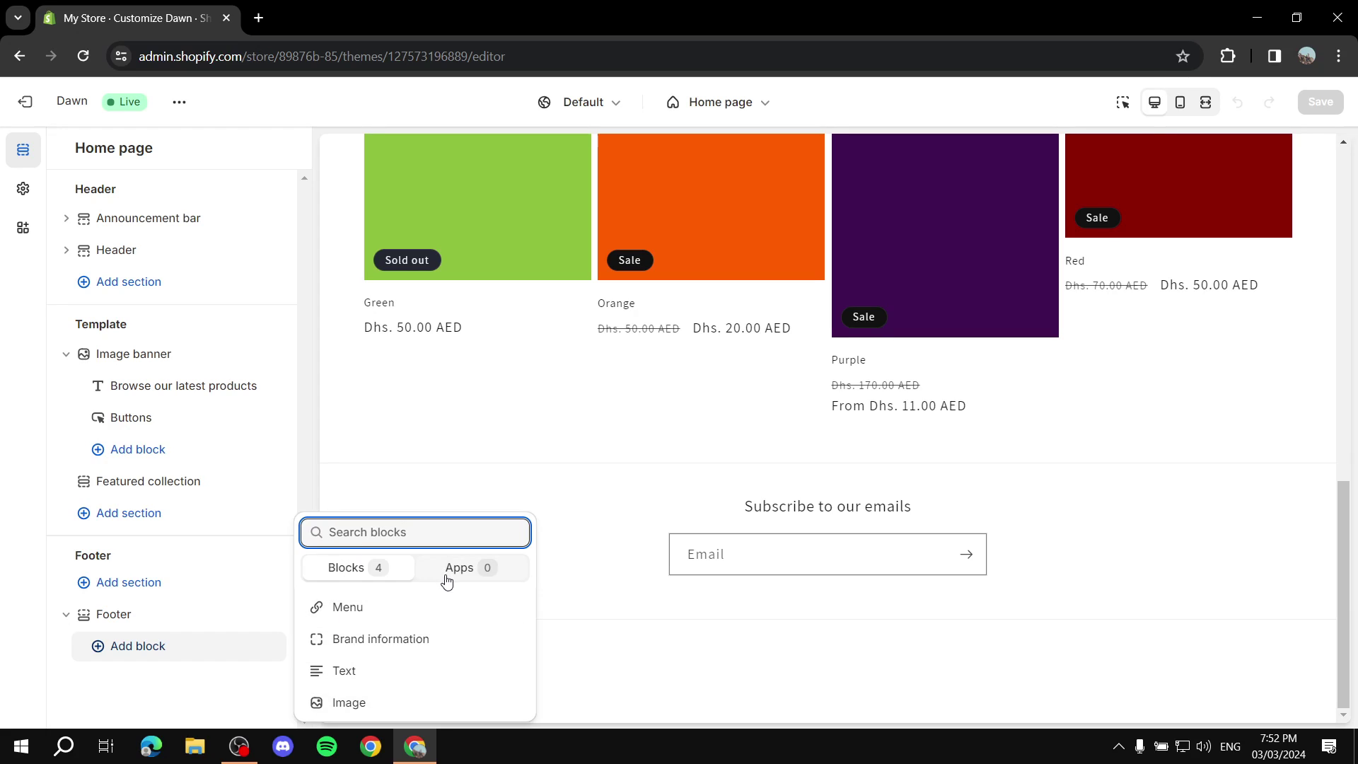
click(346, 610)
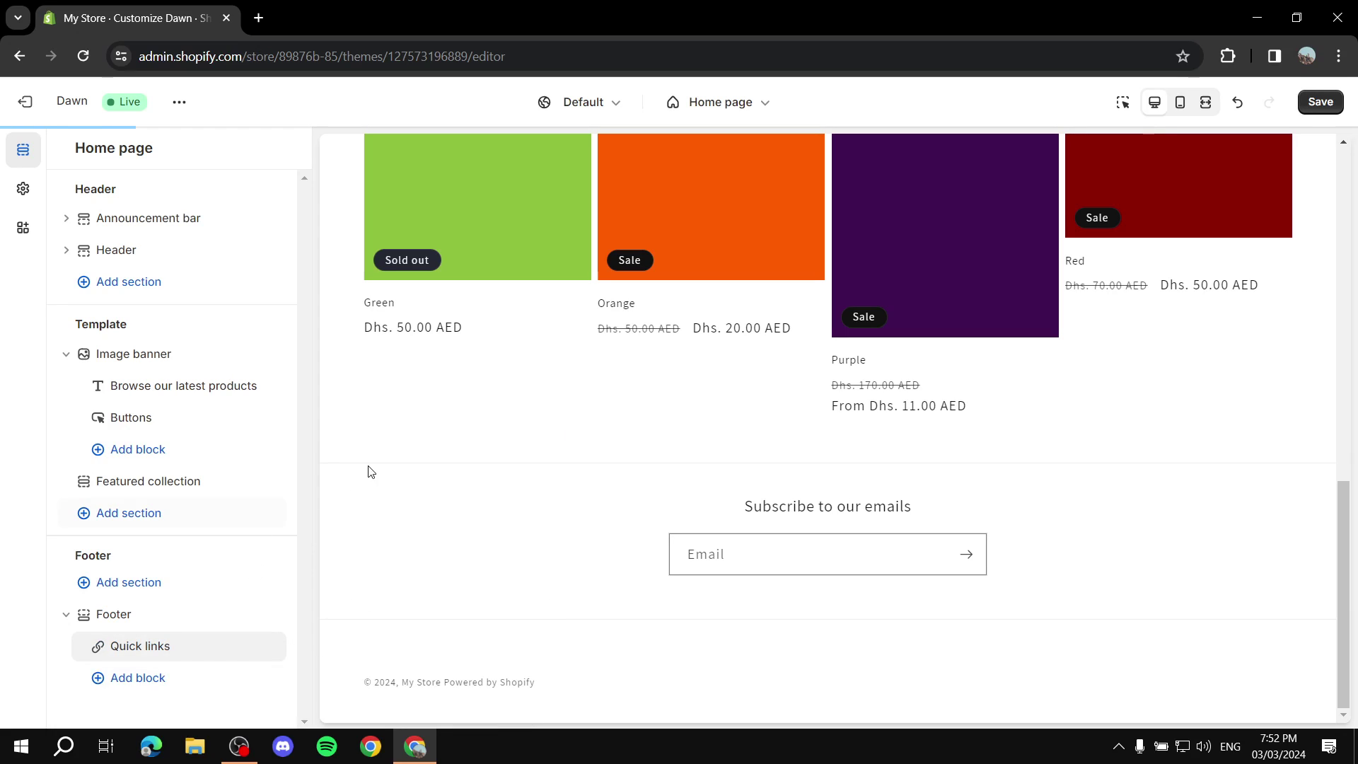
click(143, 652)
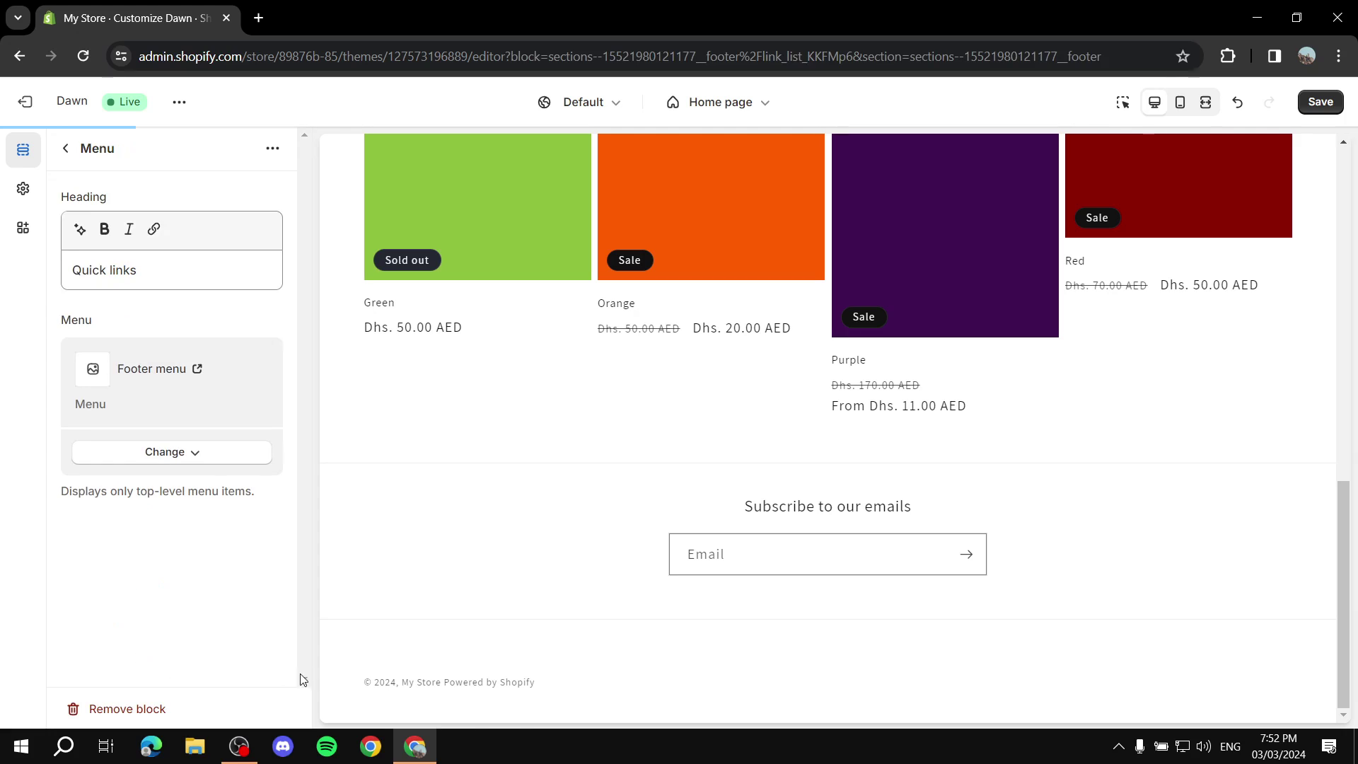
scroll(1202, 509, up, 7)
scroll(1172, 487, down, 7)
Replace the Quick links heading with 'Footer Quick Links' and check it in the footer preview.
triple_click(225, 249)
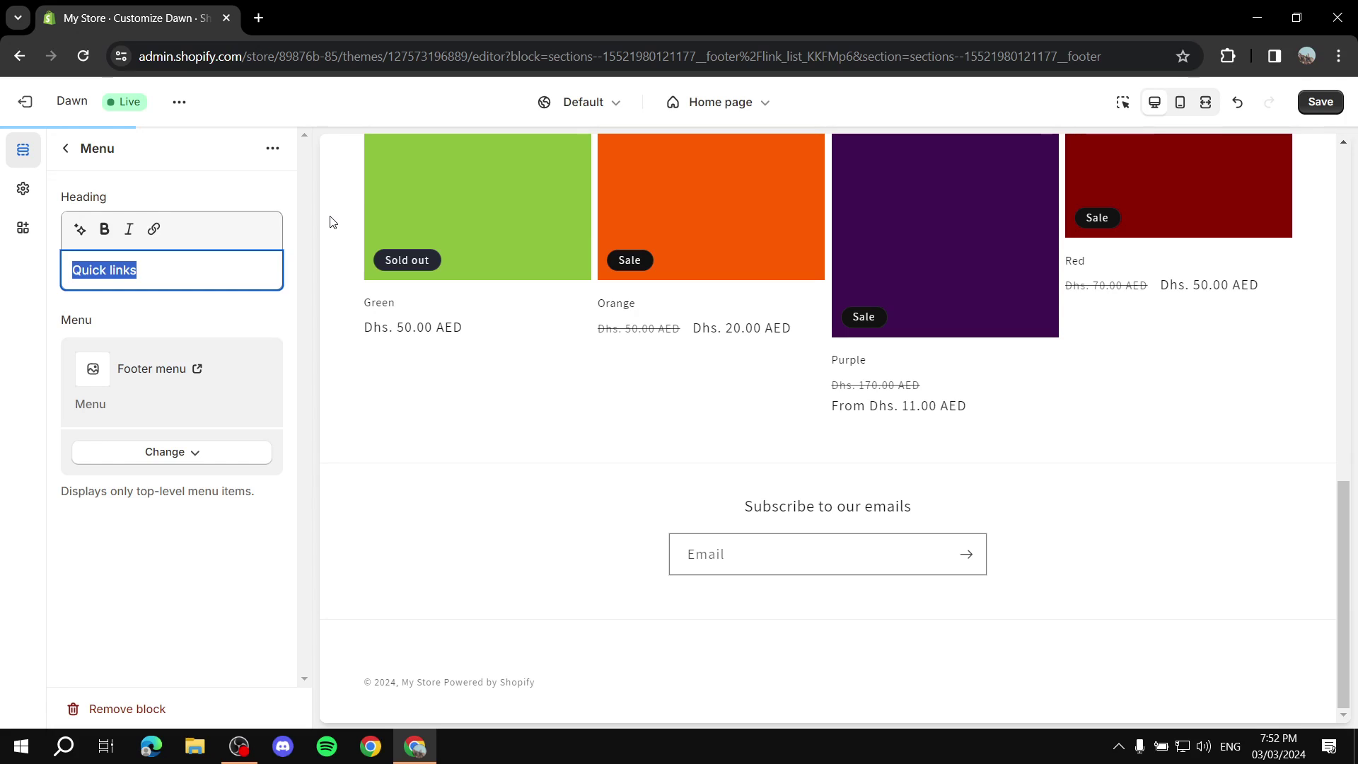
click(65, 148)
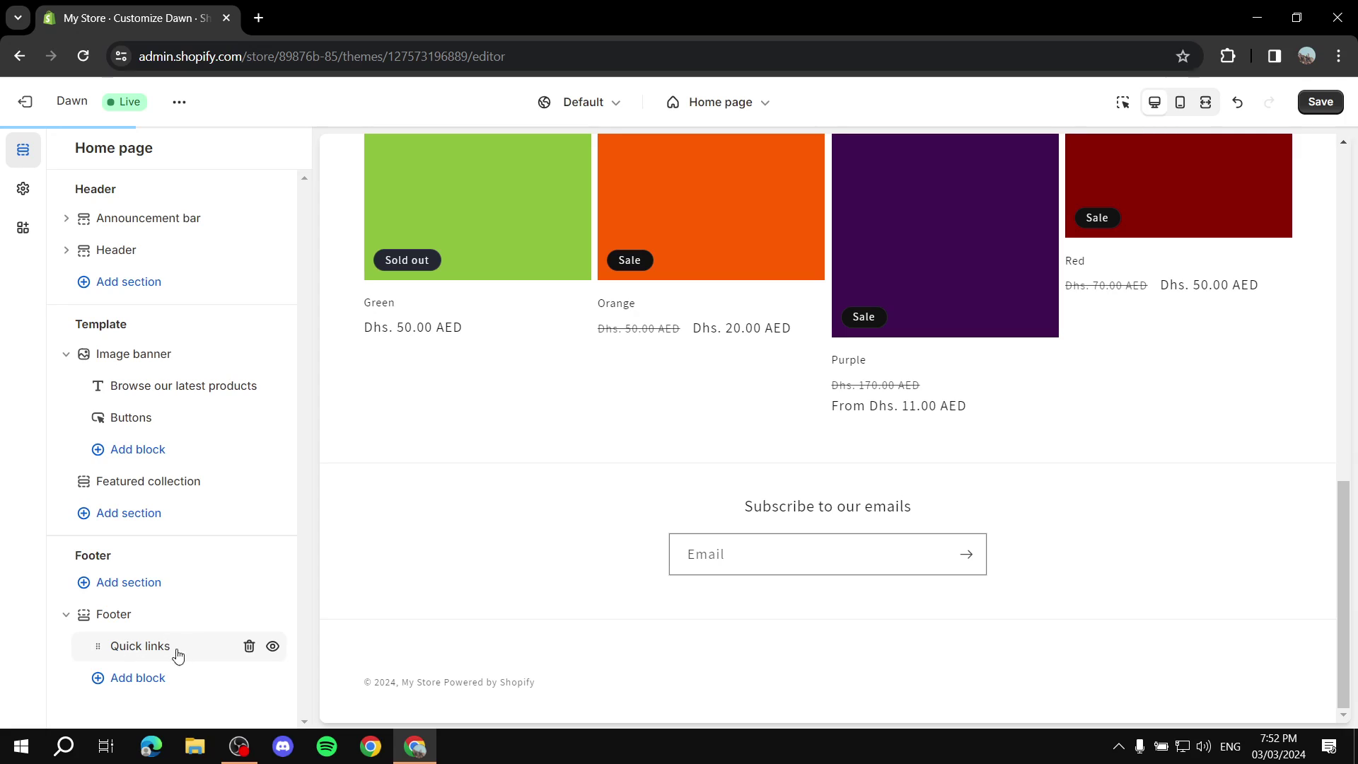
click(154, 647)
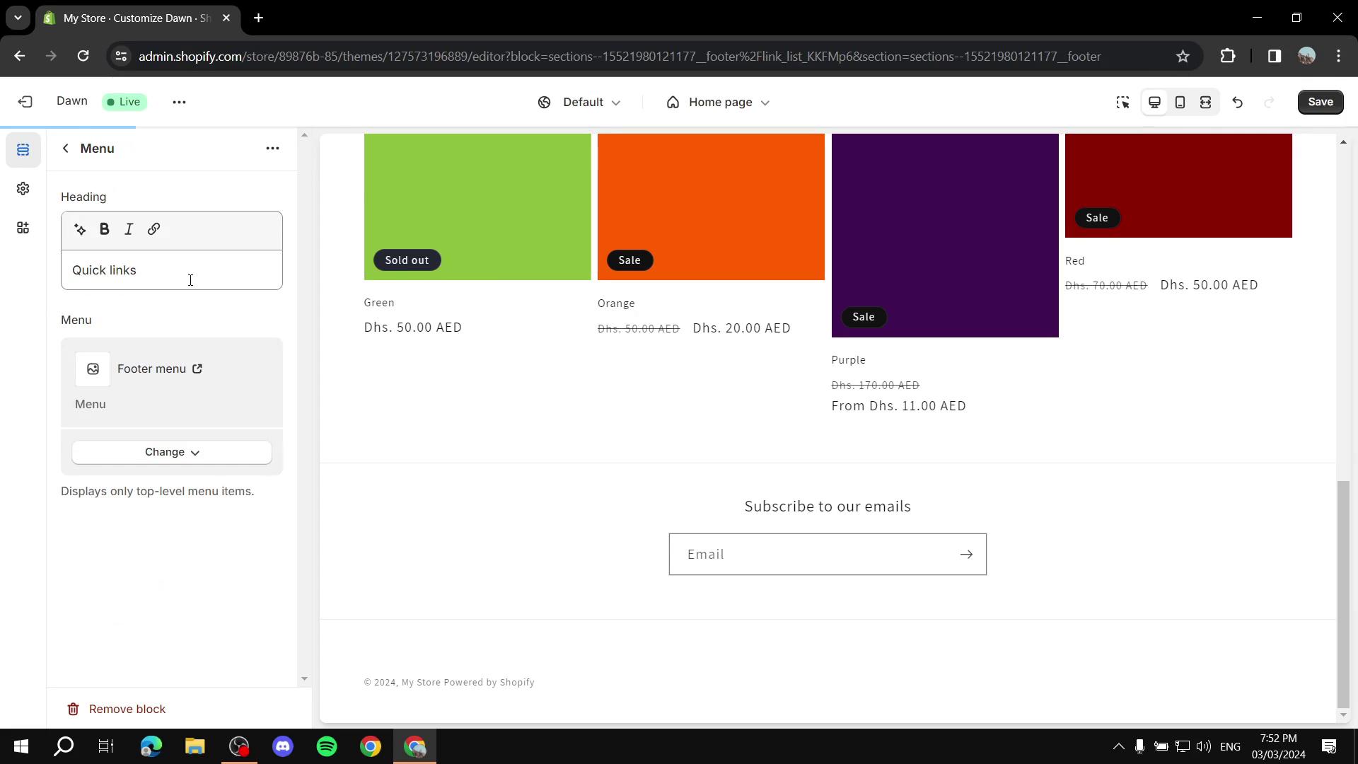
drag(184, 269, 2, 278)
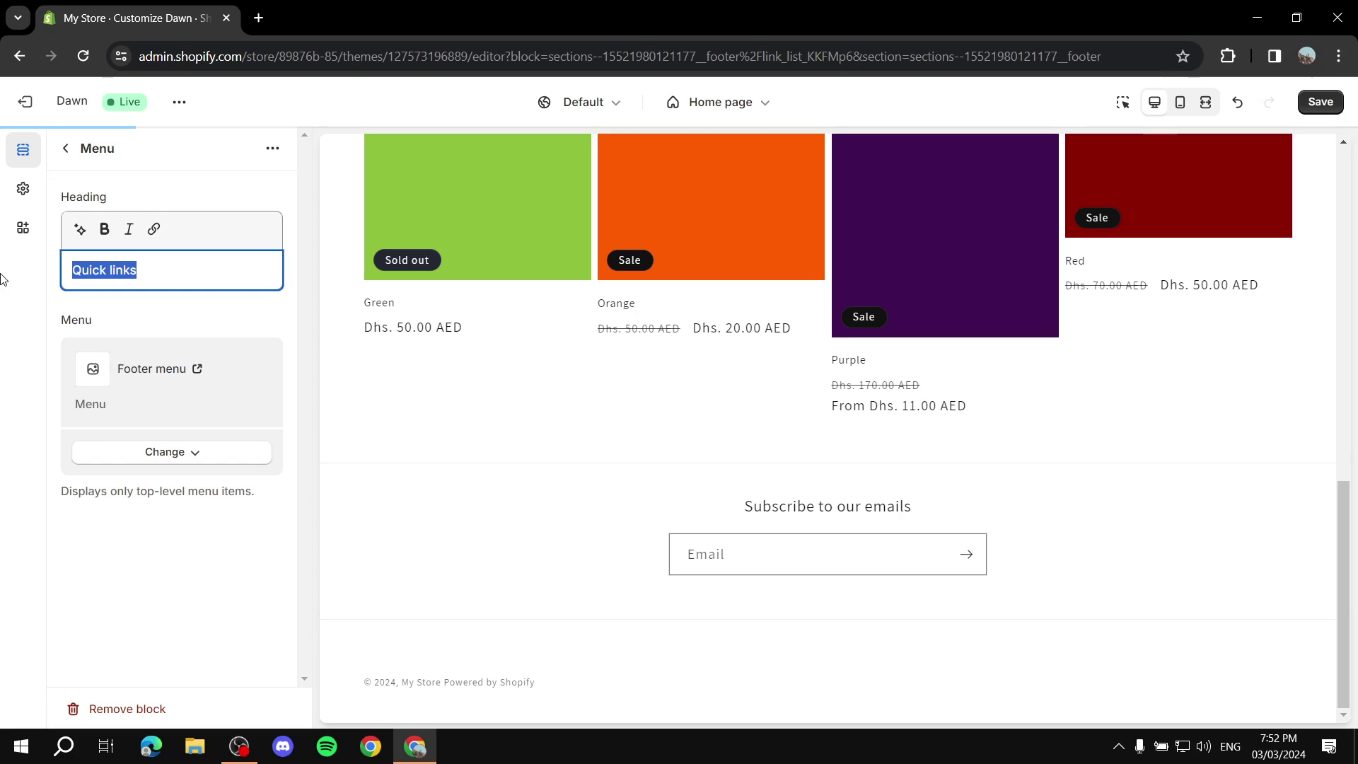
key(BackSpace)
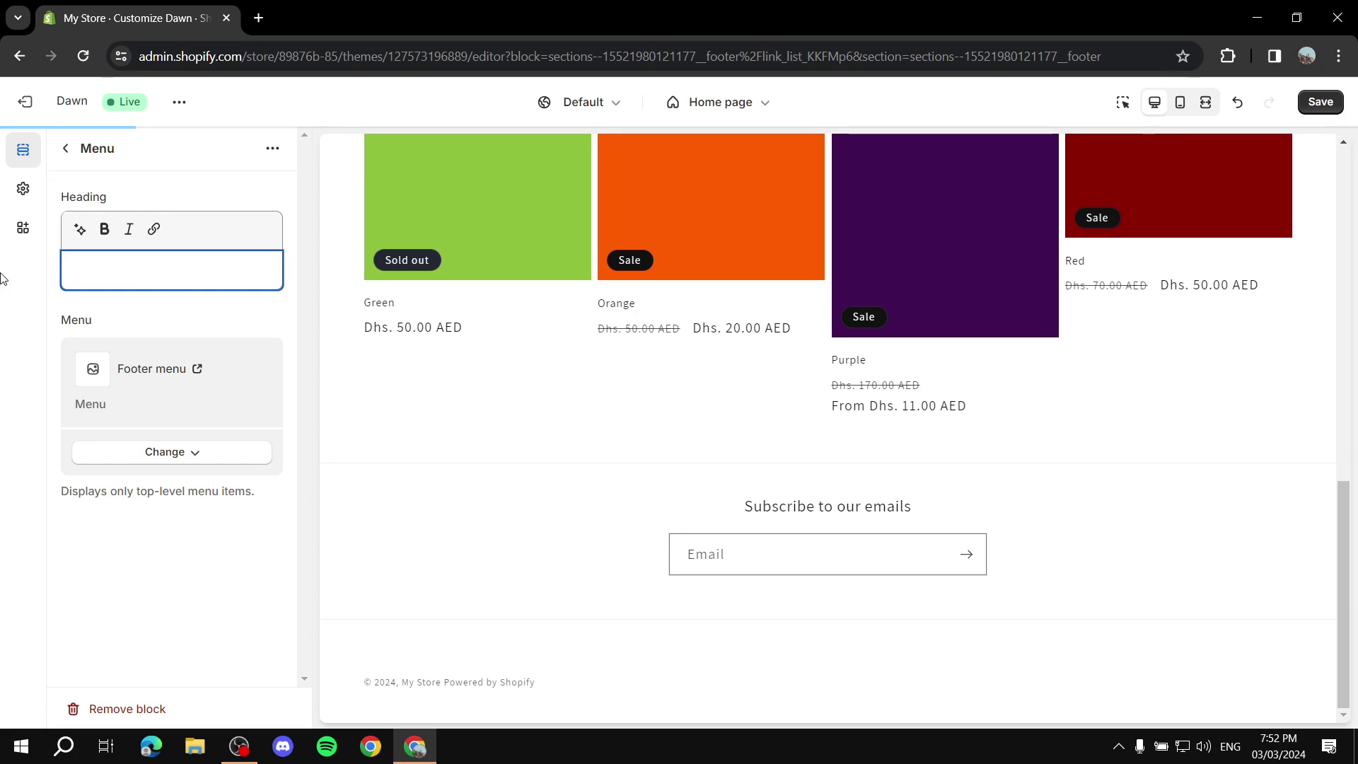
text(Footer Quick Links)
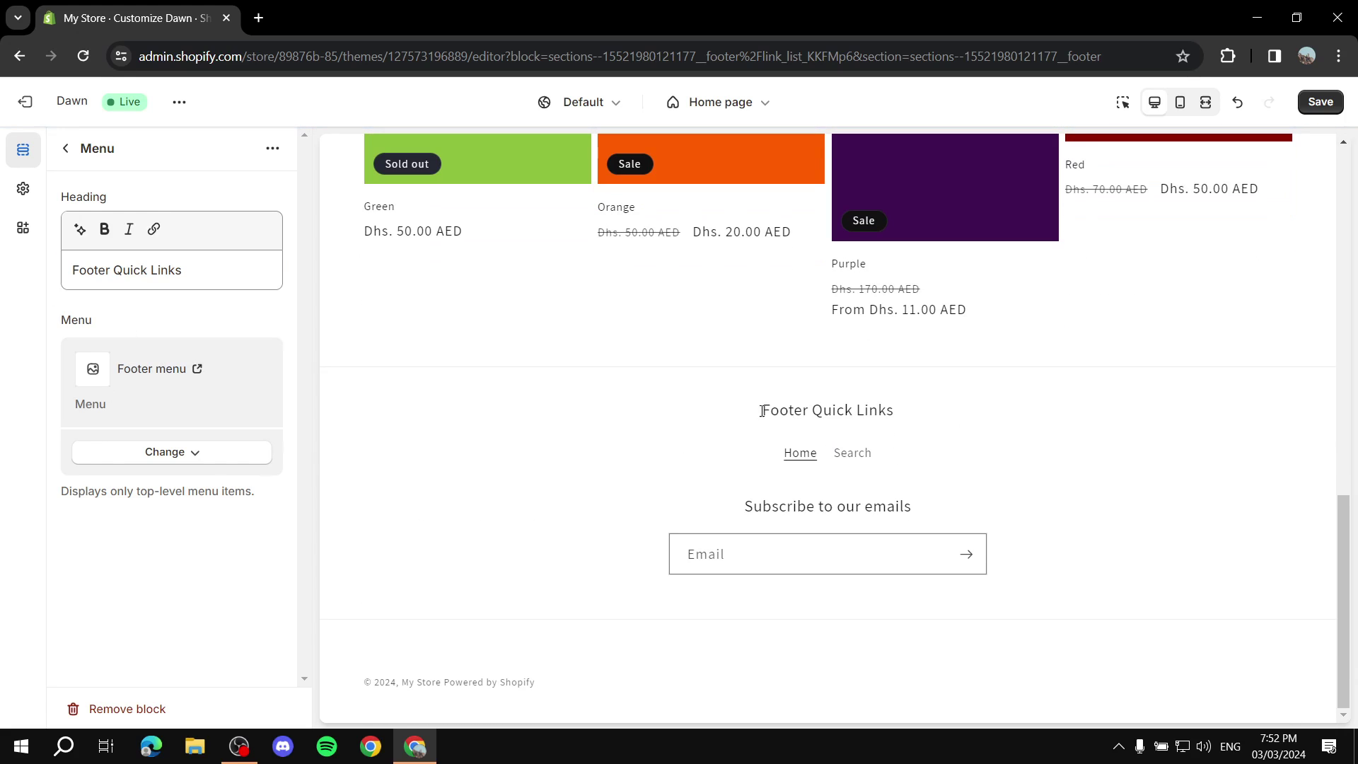
drag(759, 409, 961, 415)
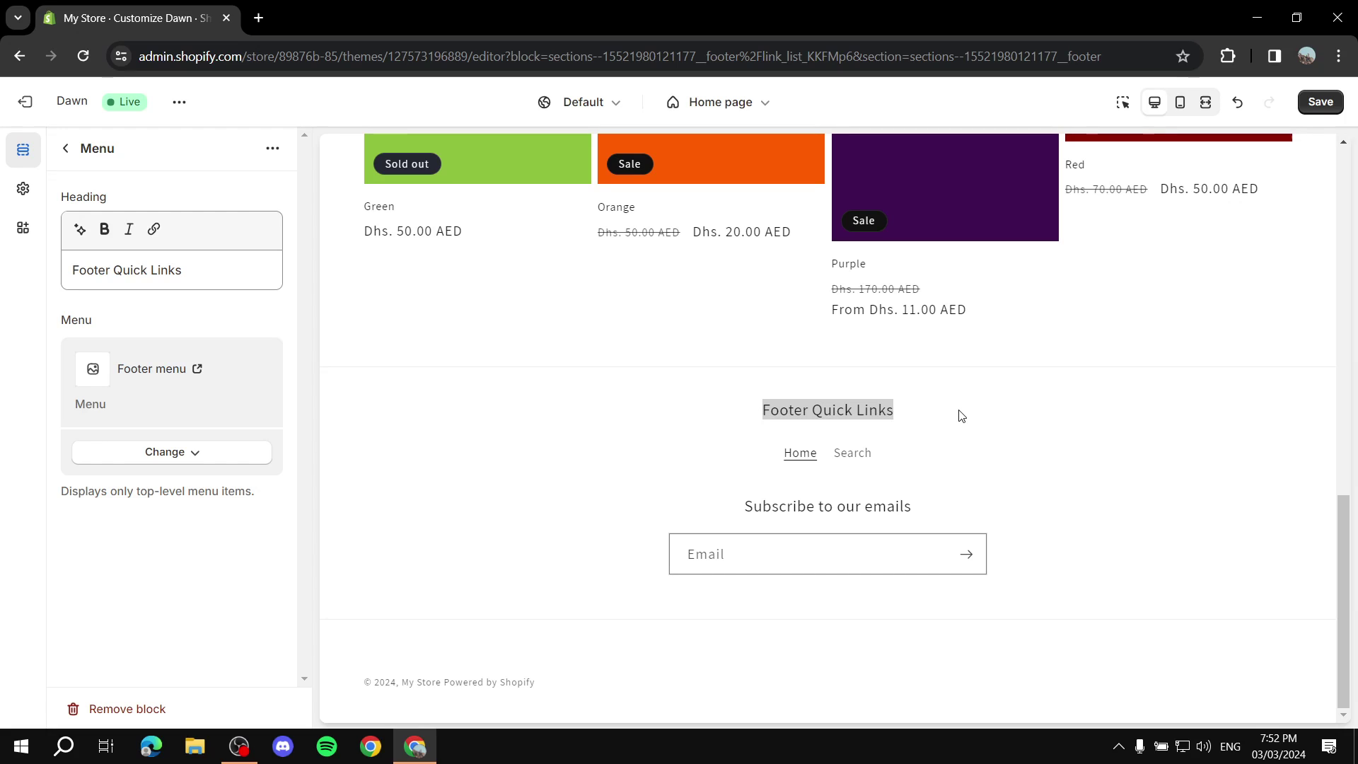
click(961, 415)
drag(765, 464, 912, 458)
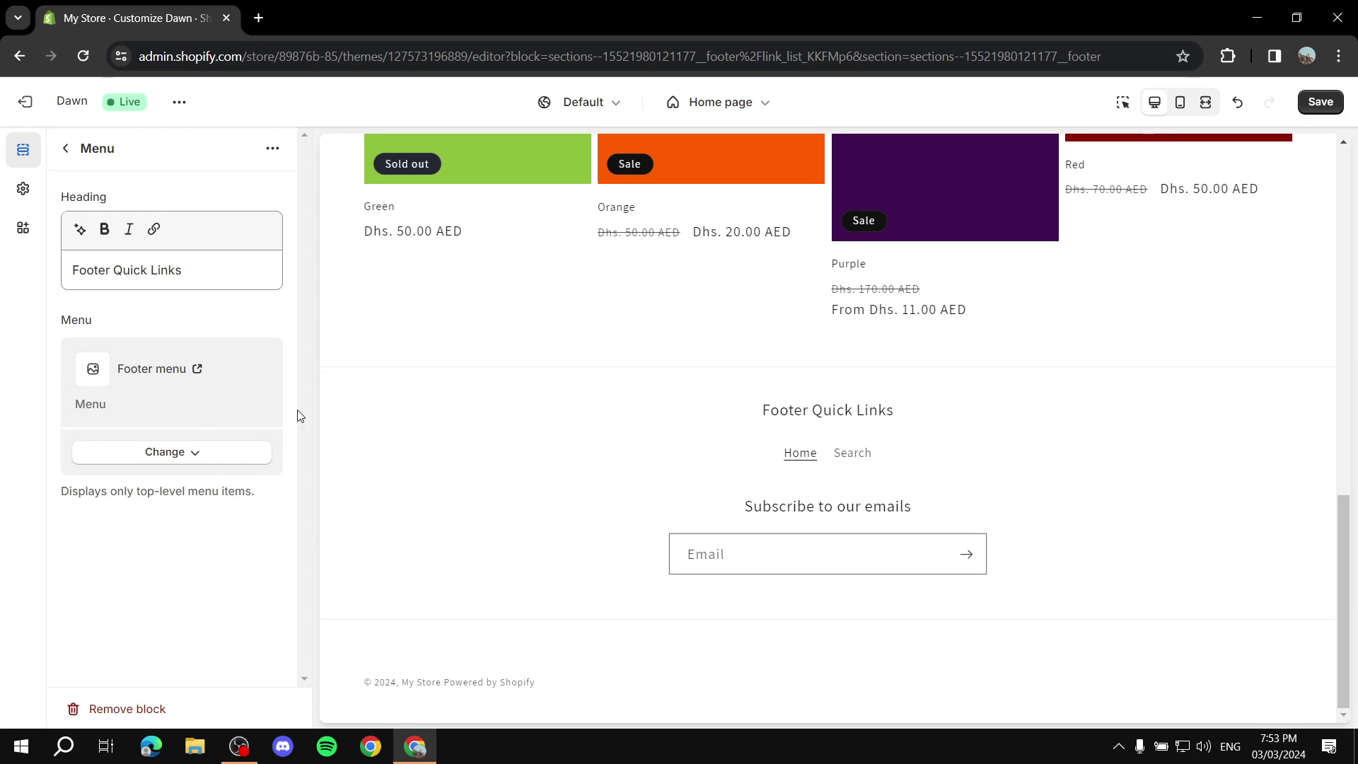
drag(62, 407, 127, 406)
Assign the Footer Quick Links menu to the footer block.
click(175, 433)
click(186, 454)
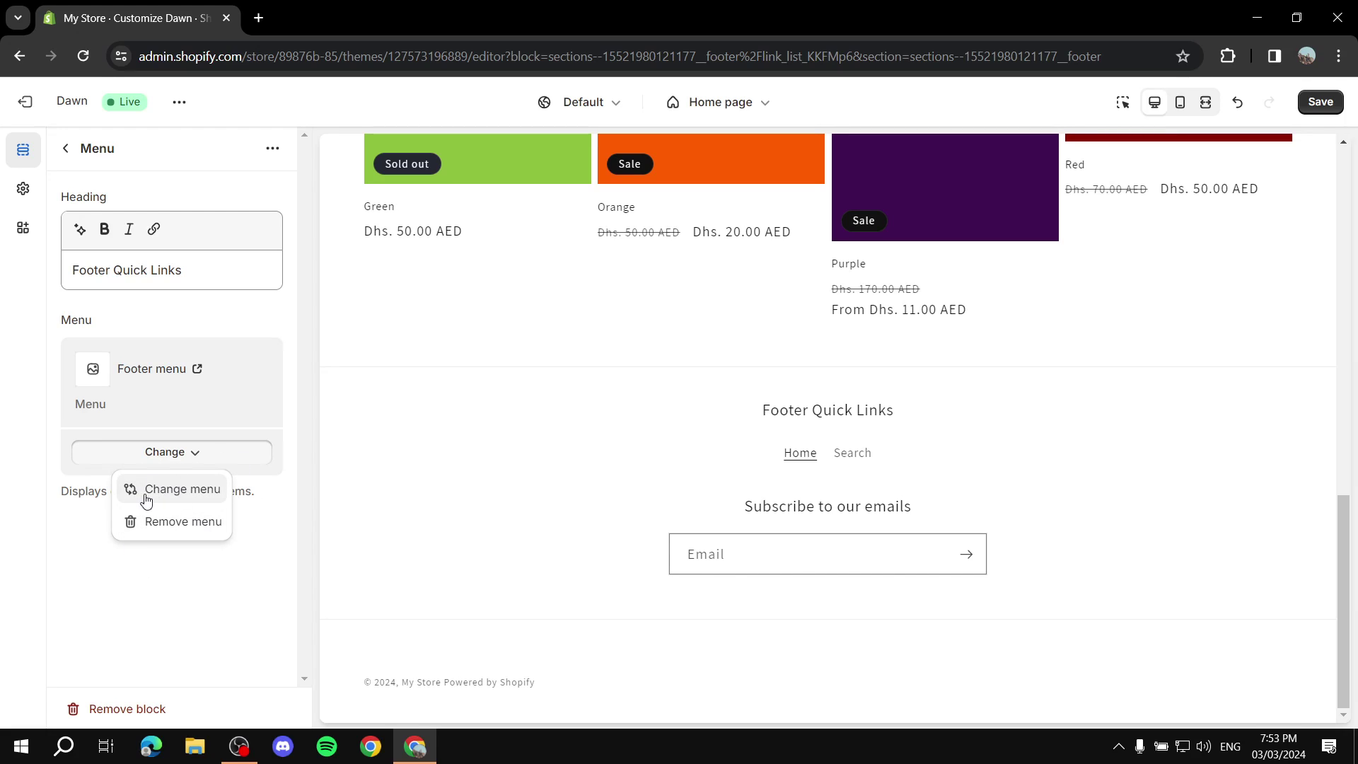
click(185, 497)
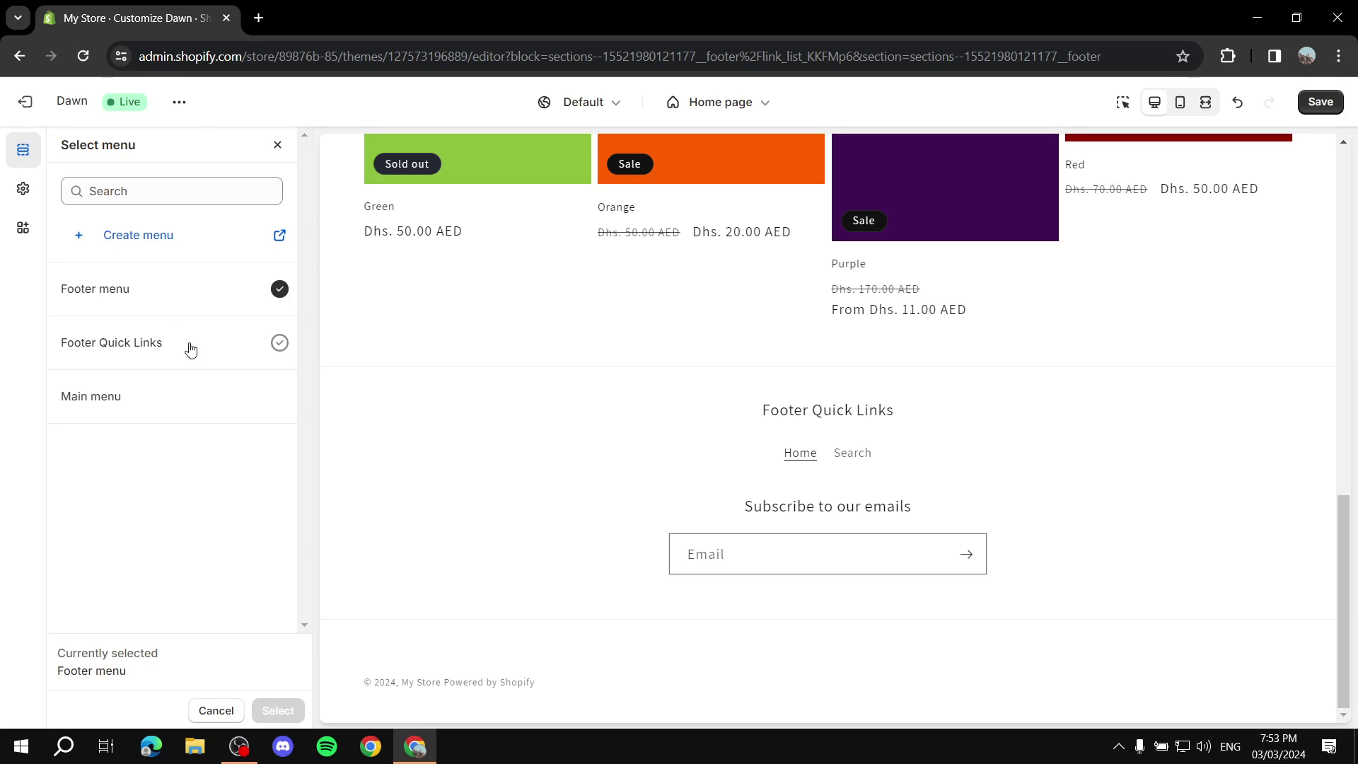
click(278, 344)
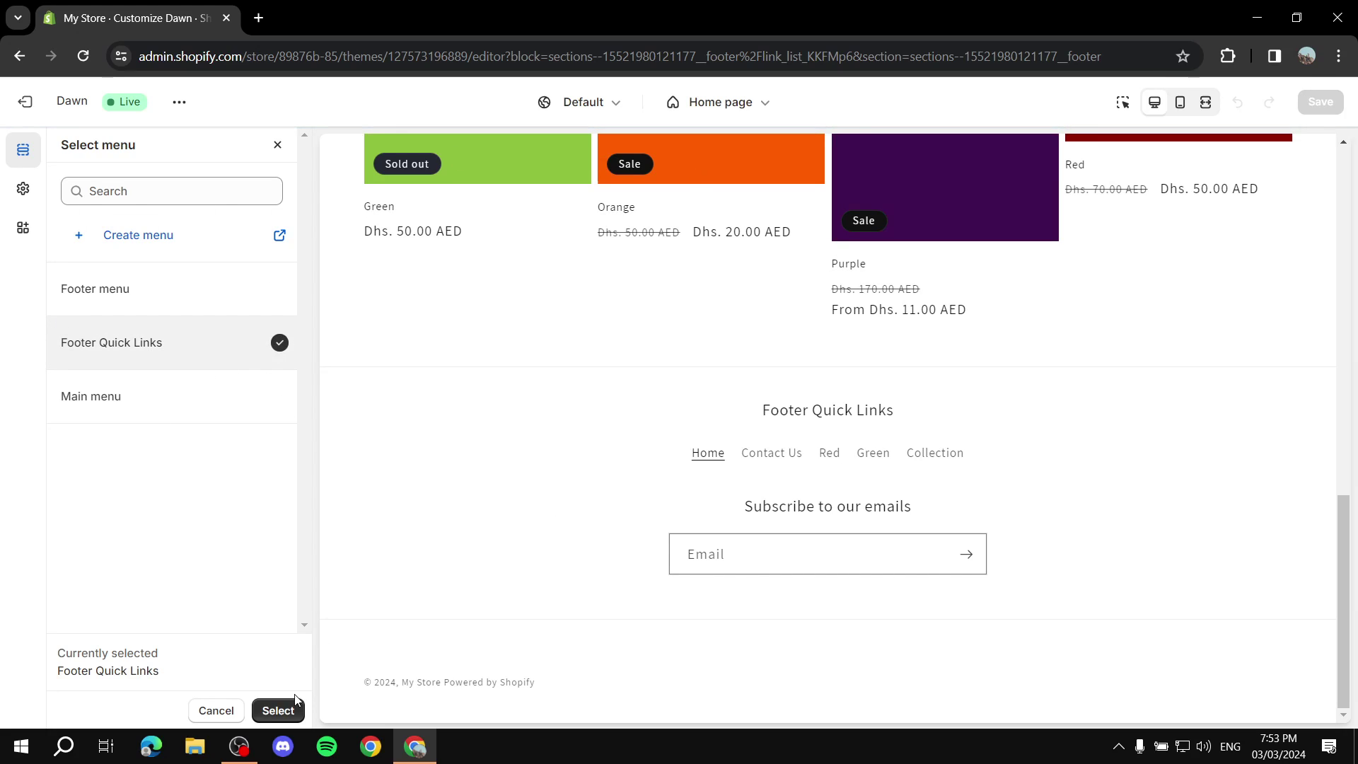
click(277, 709)
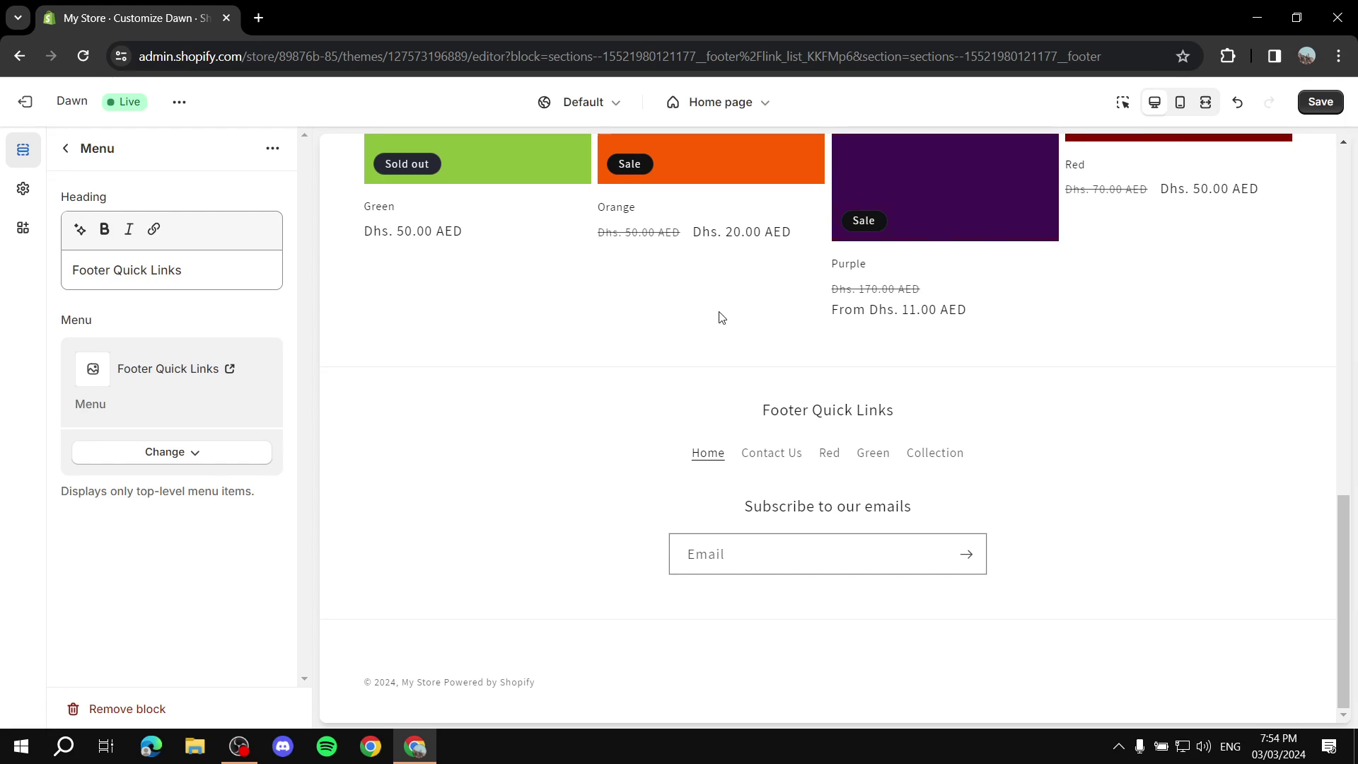
Save the theme changes and exit the theme editor to the Themes list.
key(ctrl+s)
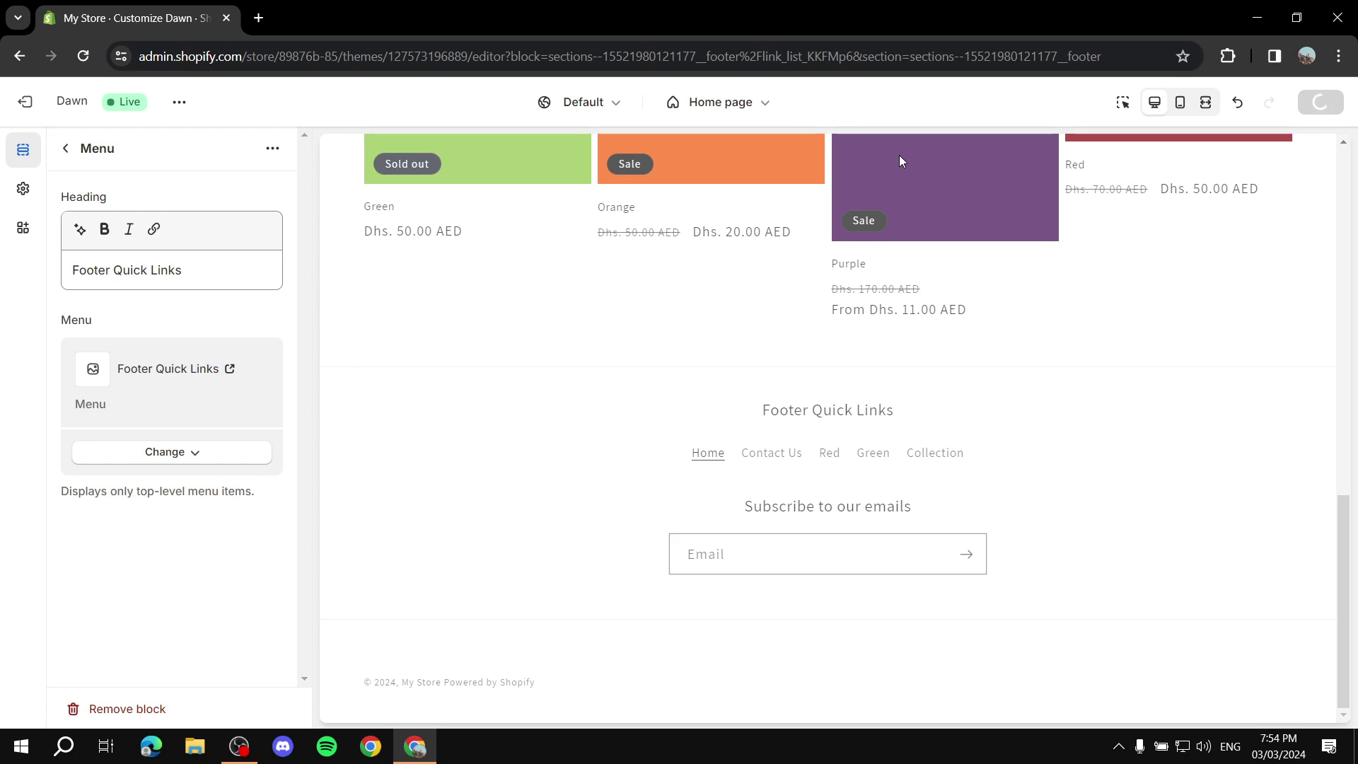
click(26, 105)
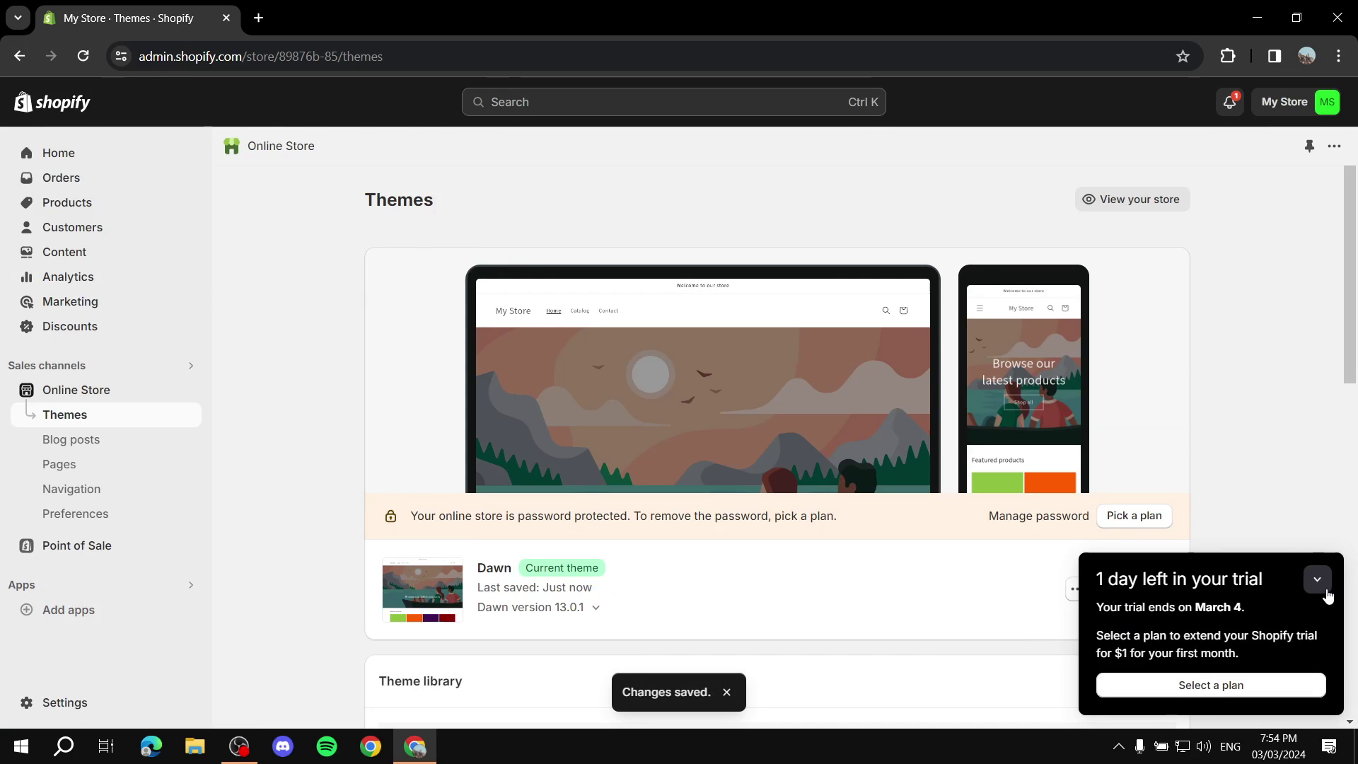
click(1317, 582)
click(187, 390)
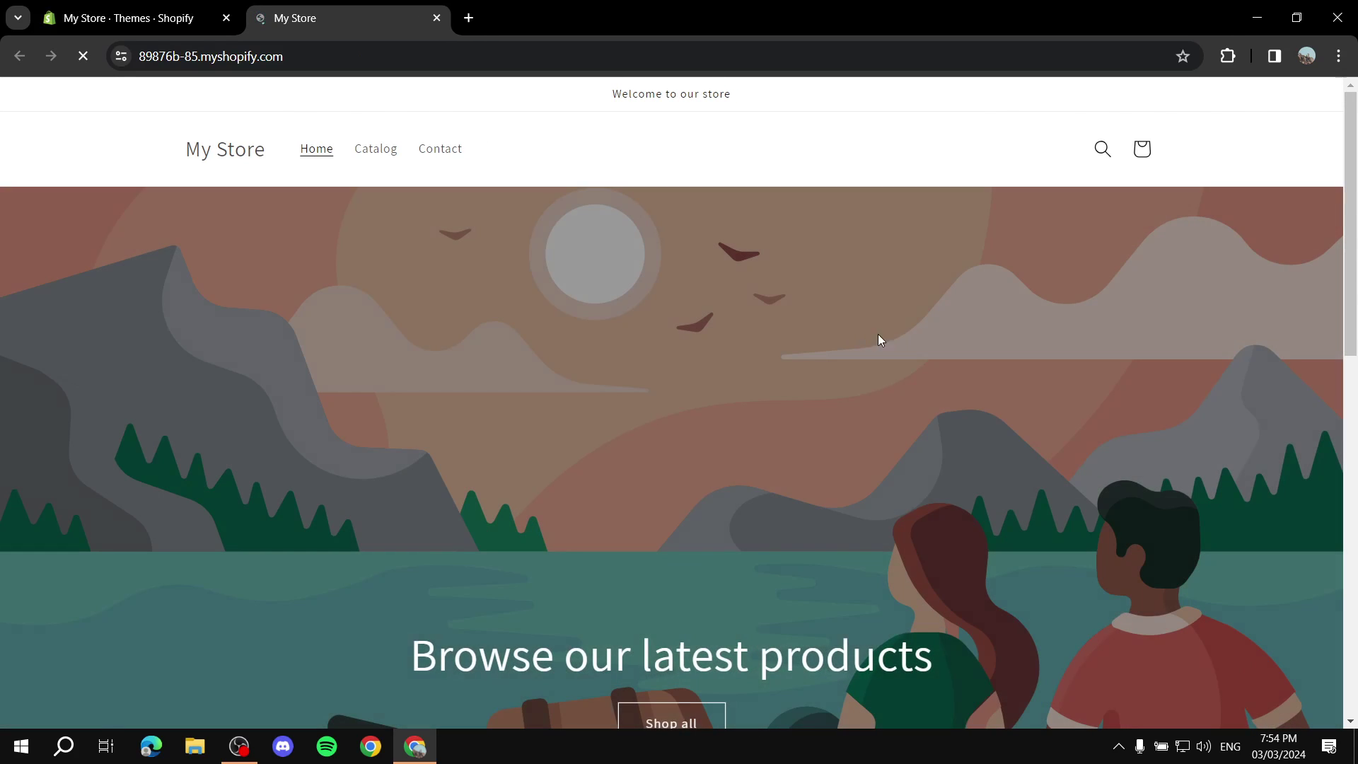
scroll(920, 410, down, 10)
scroll(921, 403, down, 2)
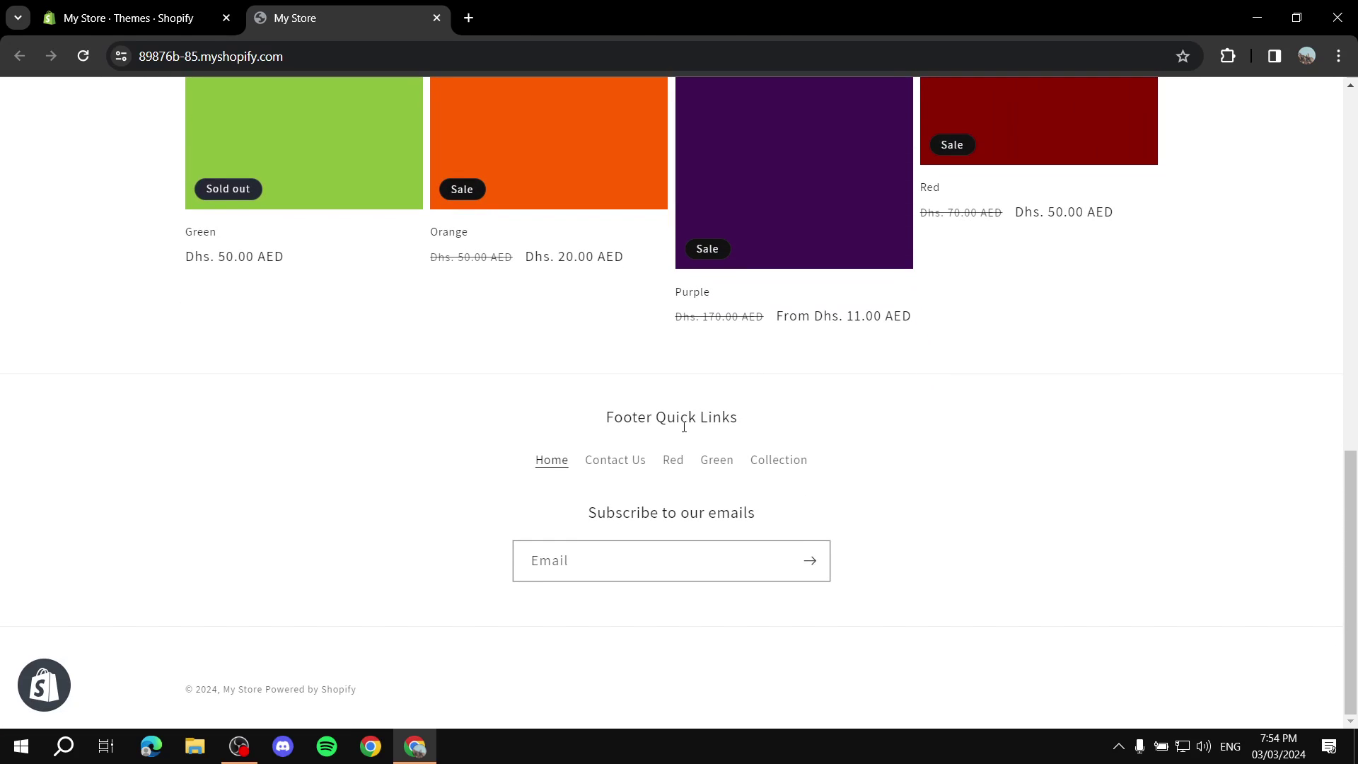
drag(594, 425, 786, 421)
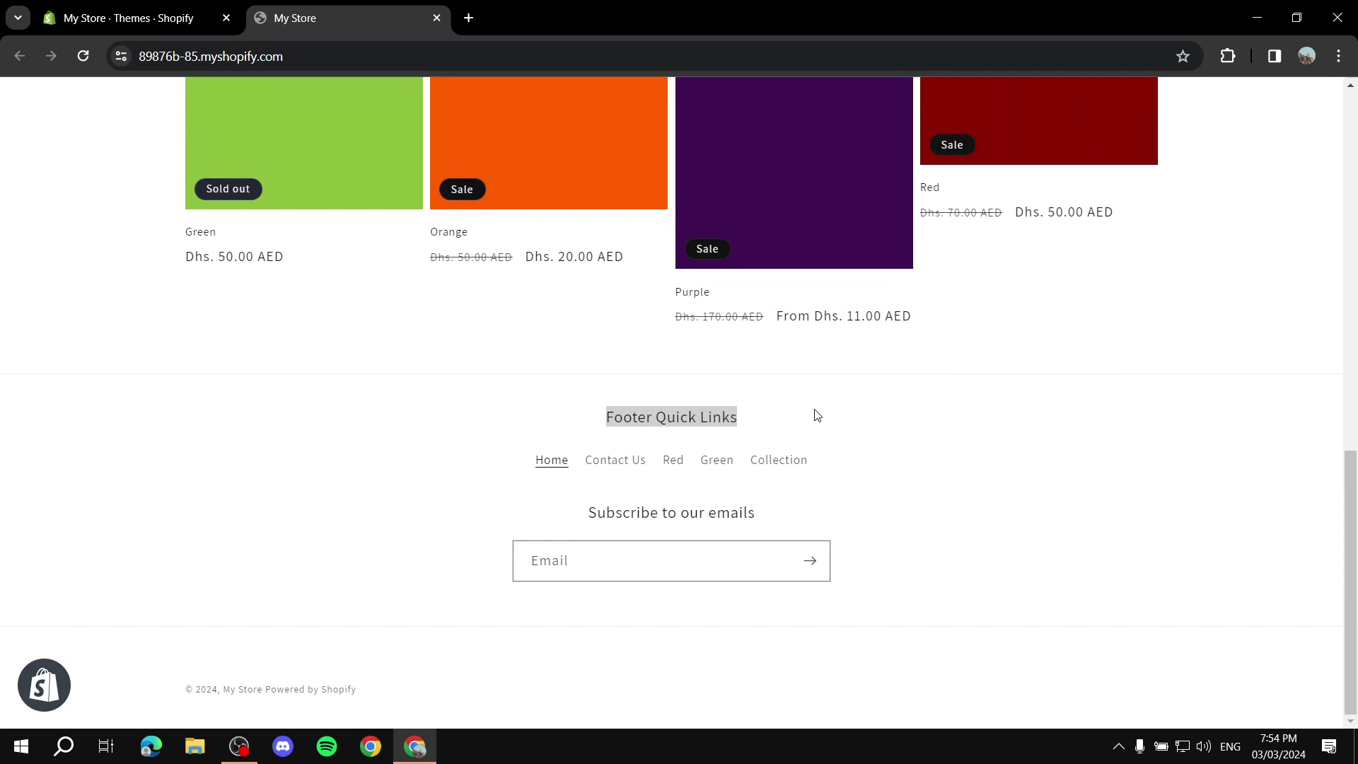
click(802, 413)
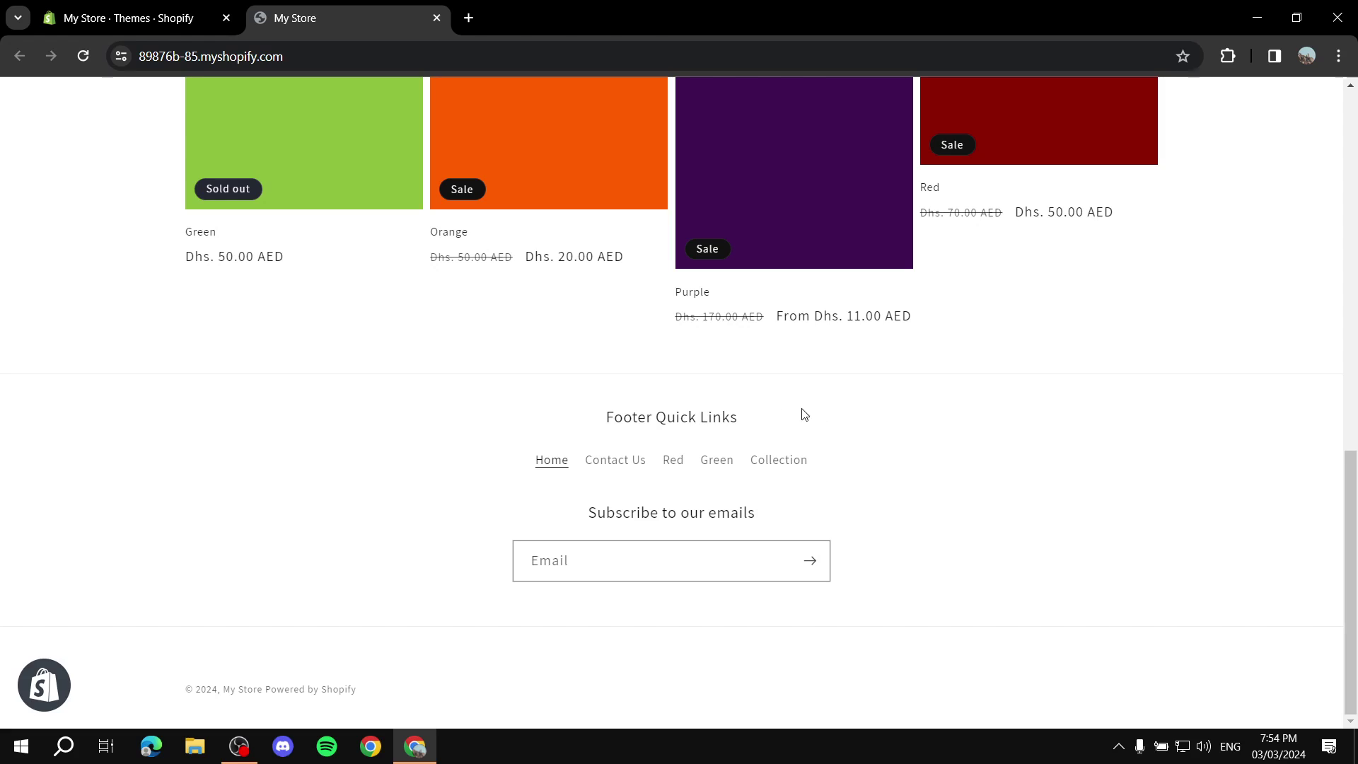
click(631, 462)
scroll(707, 354, down, 3)
scroll(763, 212, up, 5)
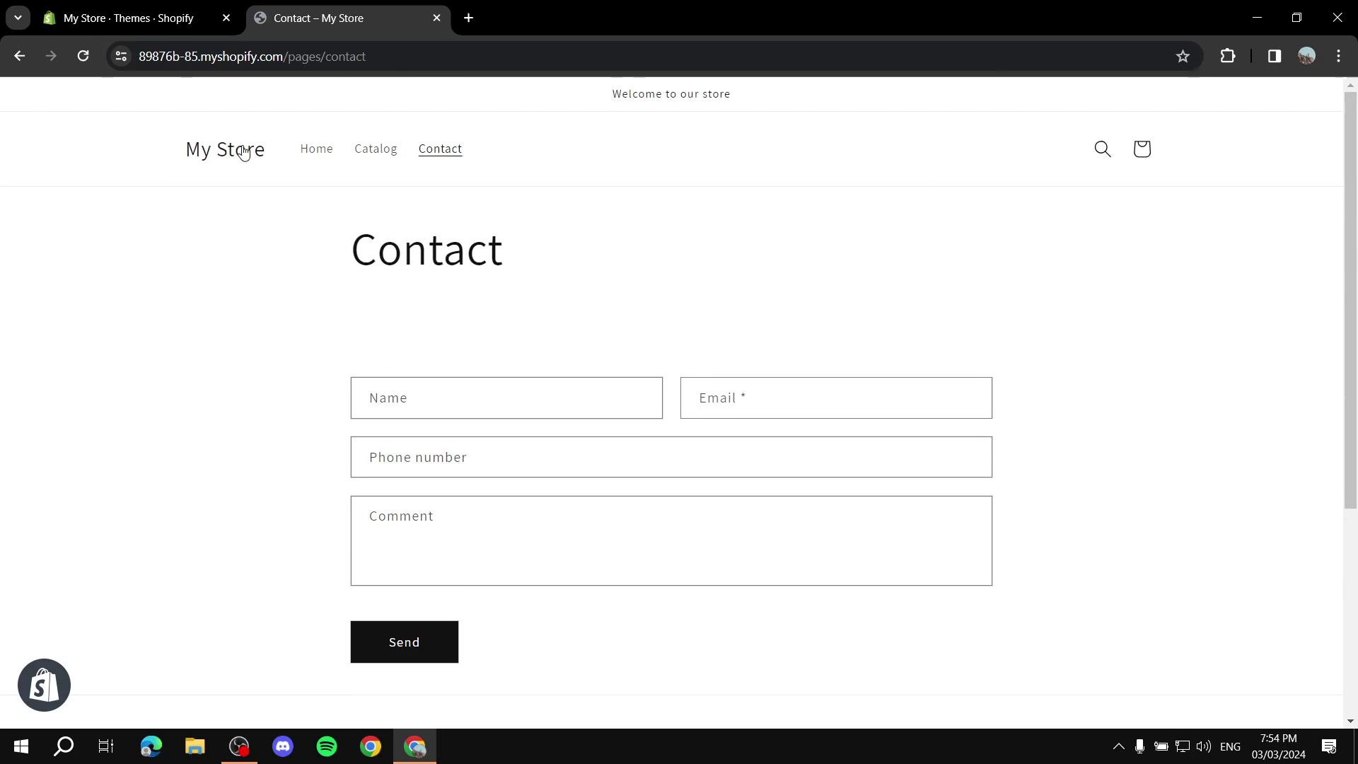
click(317, 147)
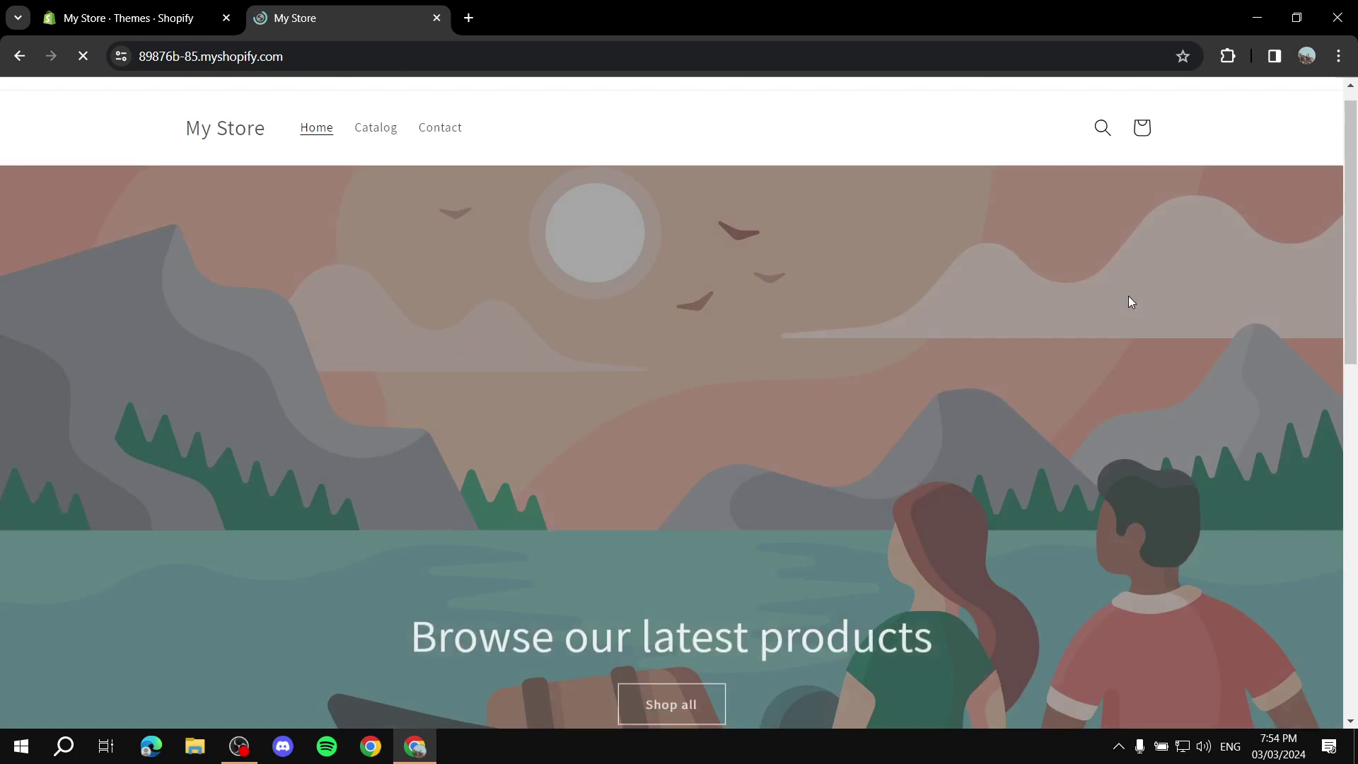
scroll(1128, 295, down, 15)
click(667, 463)
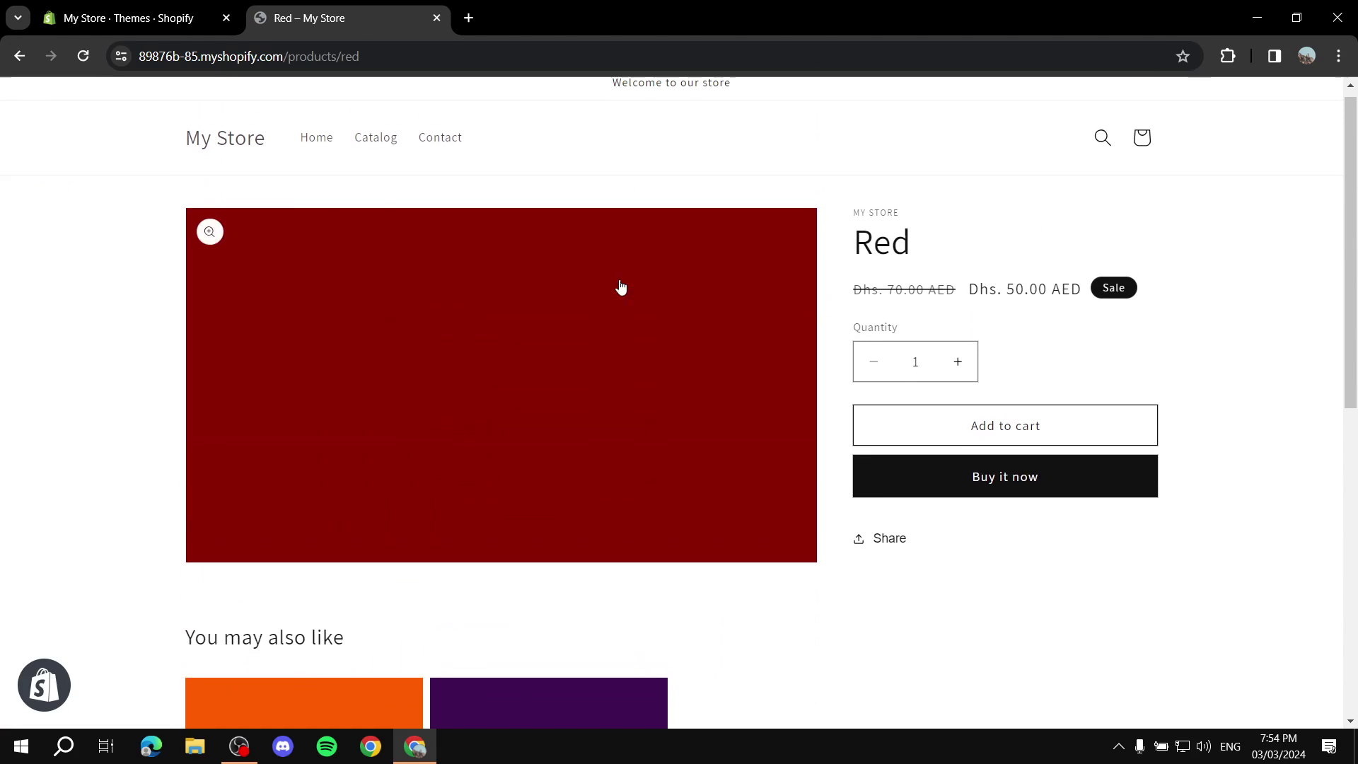
click(19, 56)
click(18, 56)
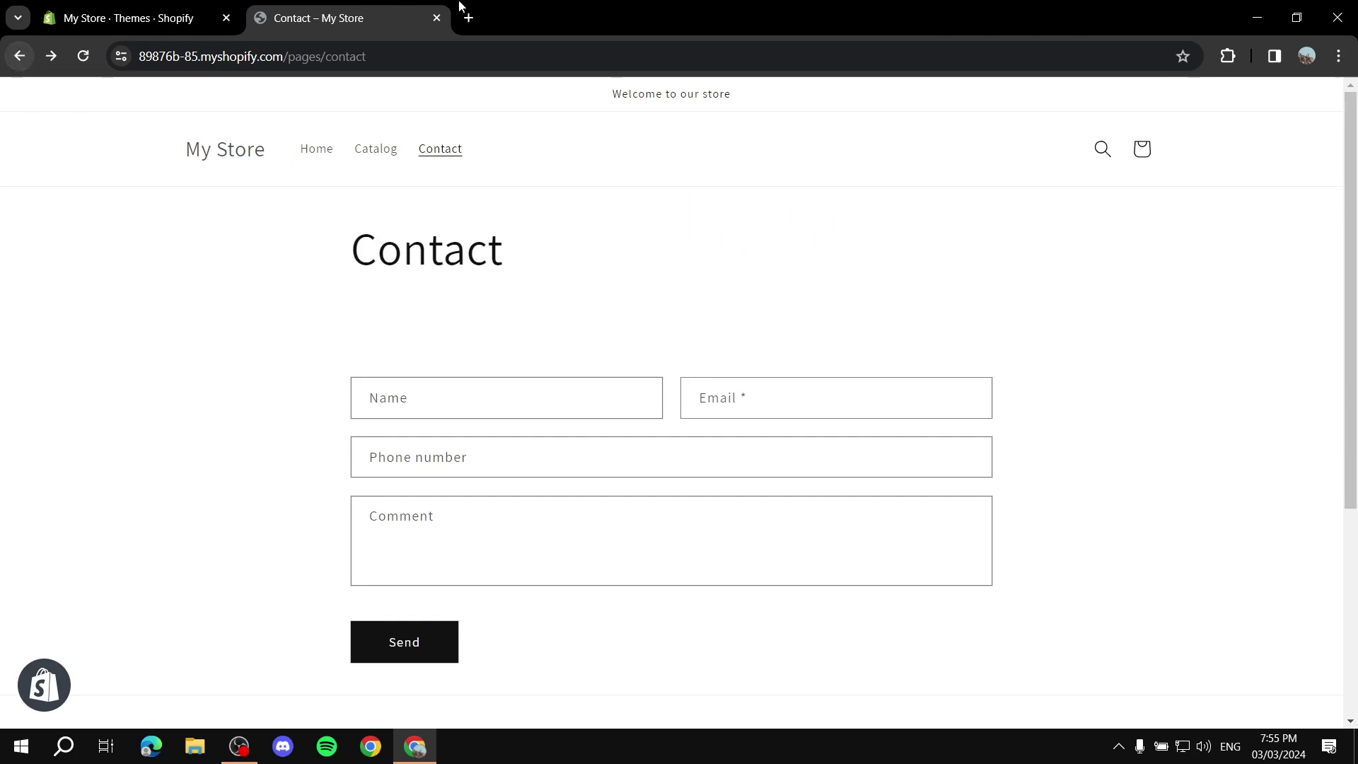
click(436, 18)
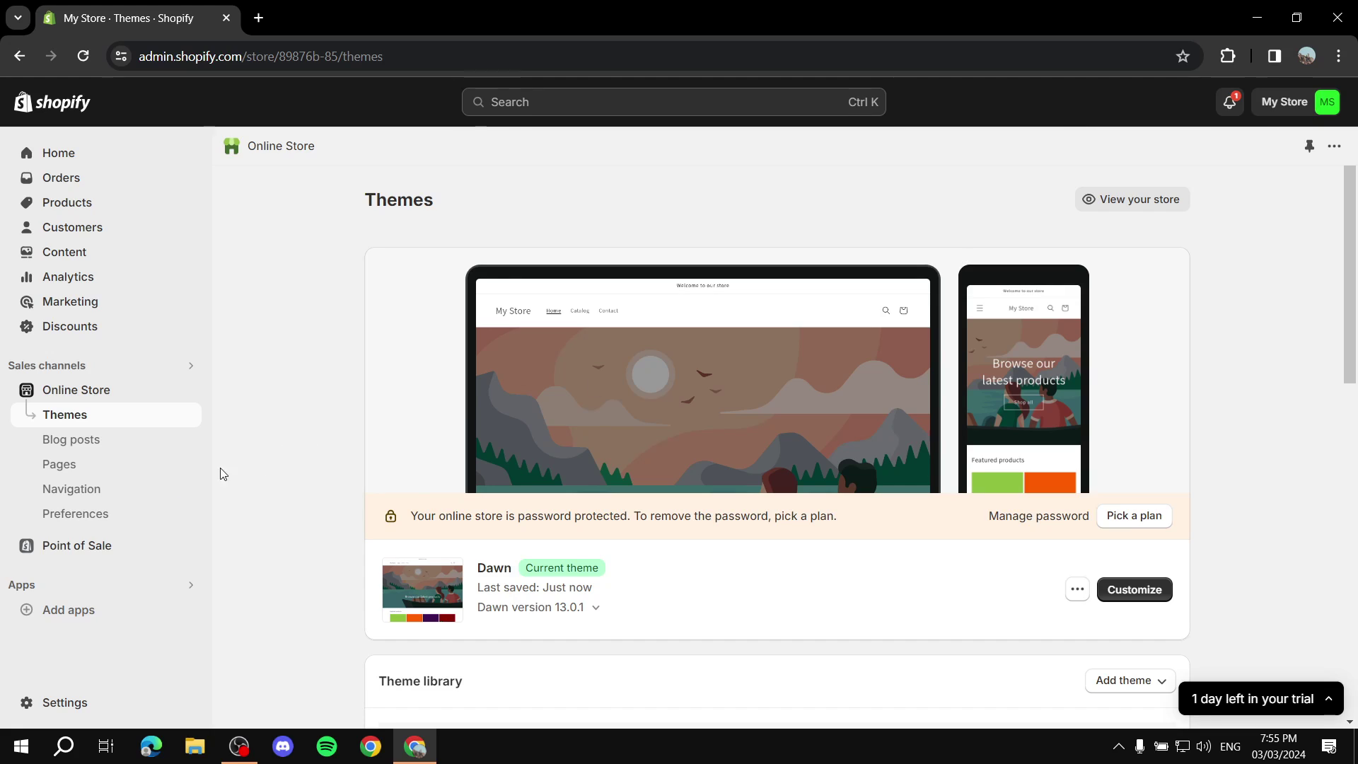
Open Footer Quick Links under Navigation and review its Home, Contact Us, Red, Green and Collection items.
click(89, 488)
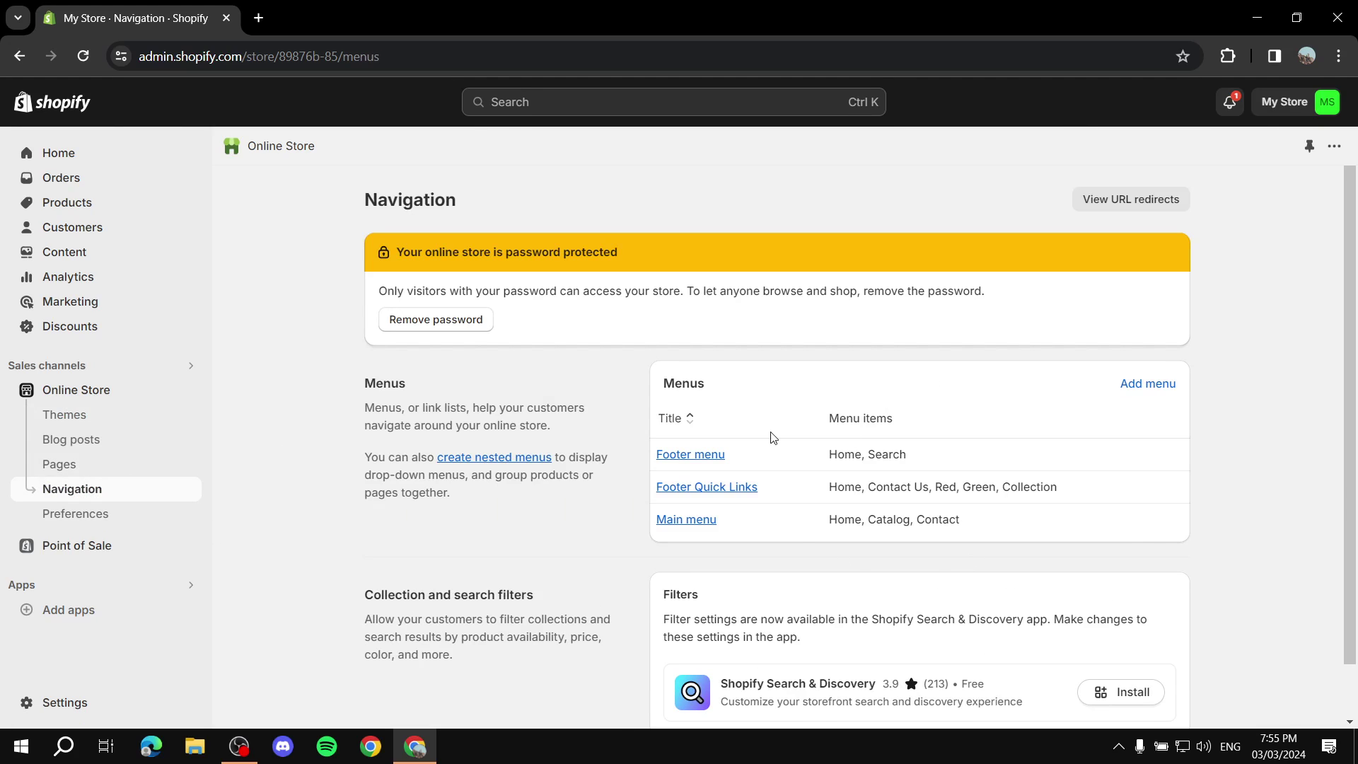
click(700, 487)
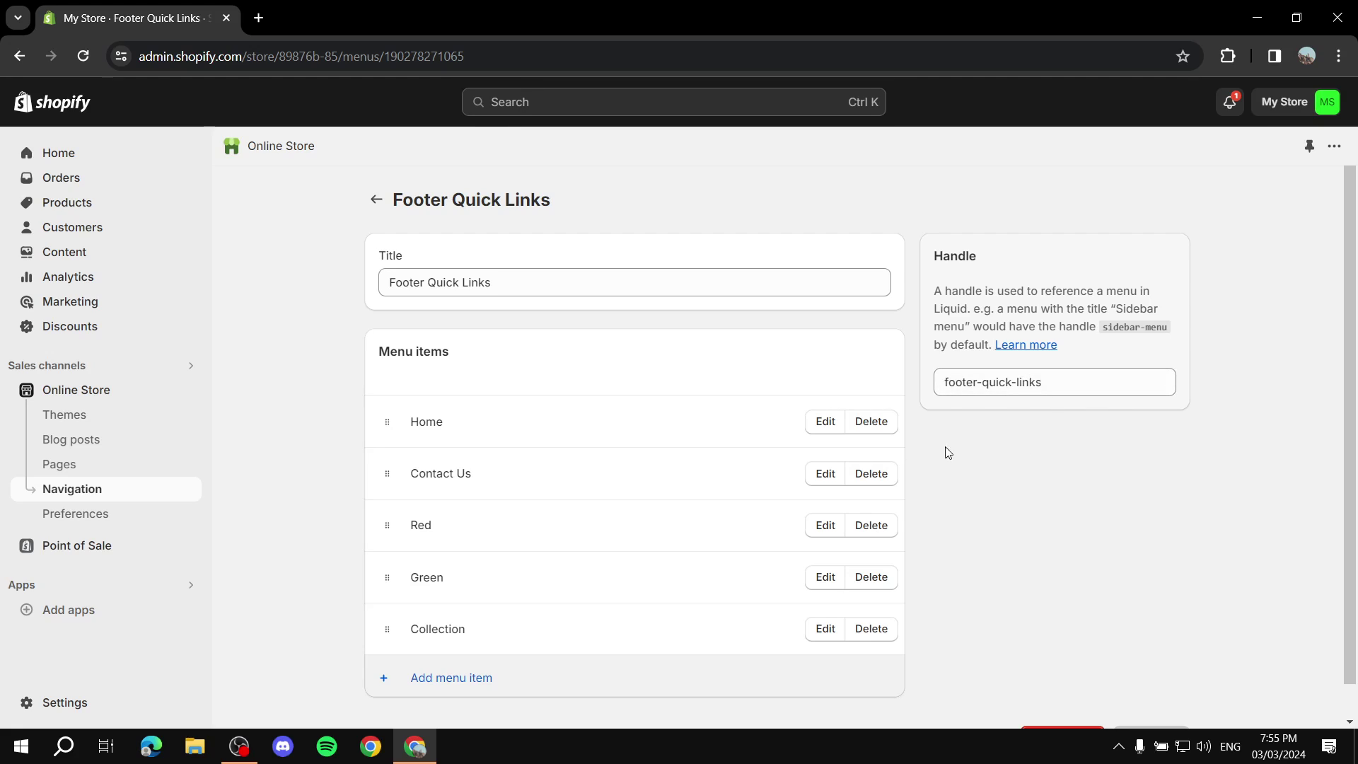
scroll(670, 594, down, 1)
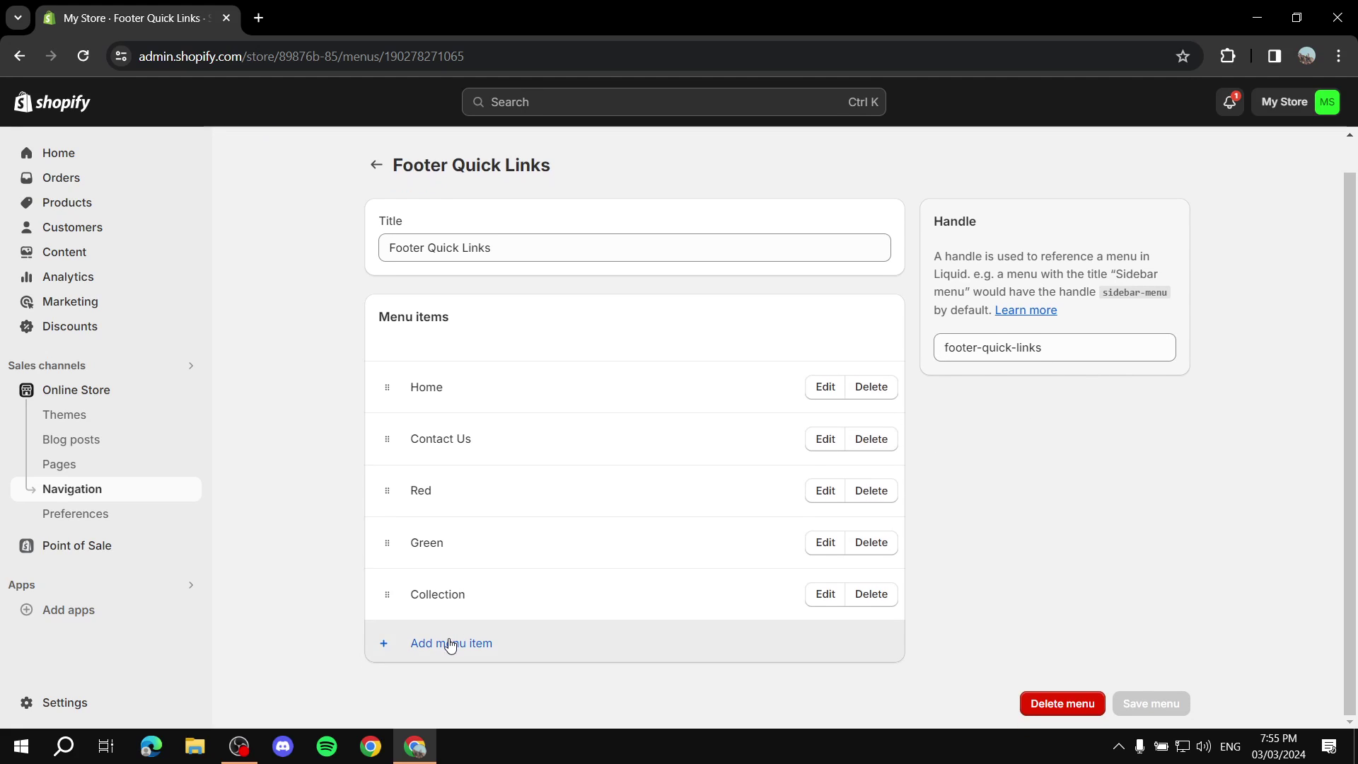